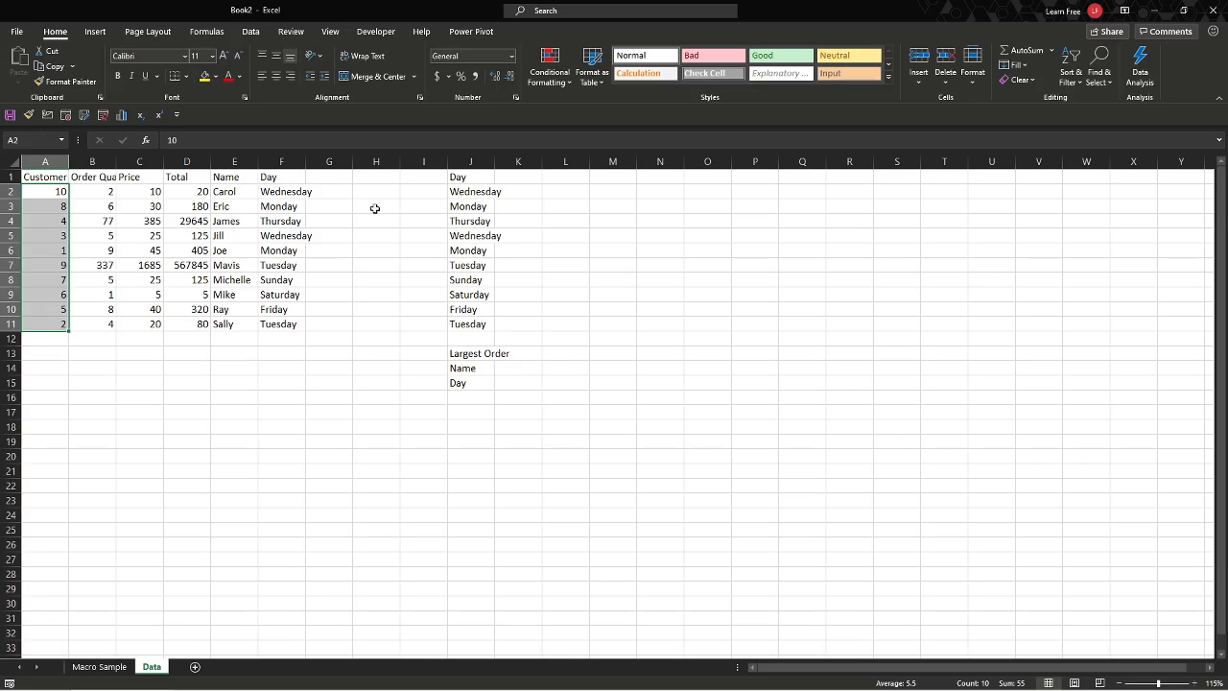
# Examine the Day list in column J, the empty cells beside it, and the Name and Day fields under Largest Order.
pyautogui.moveTo(482, 194); pyautogui.dragTo(483, 325)
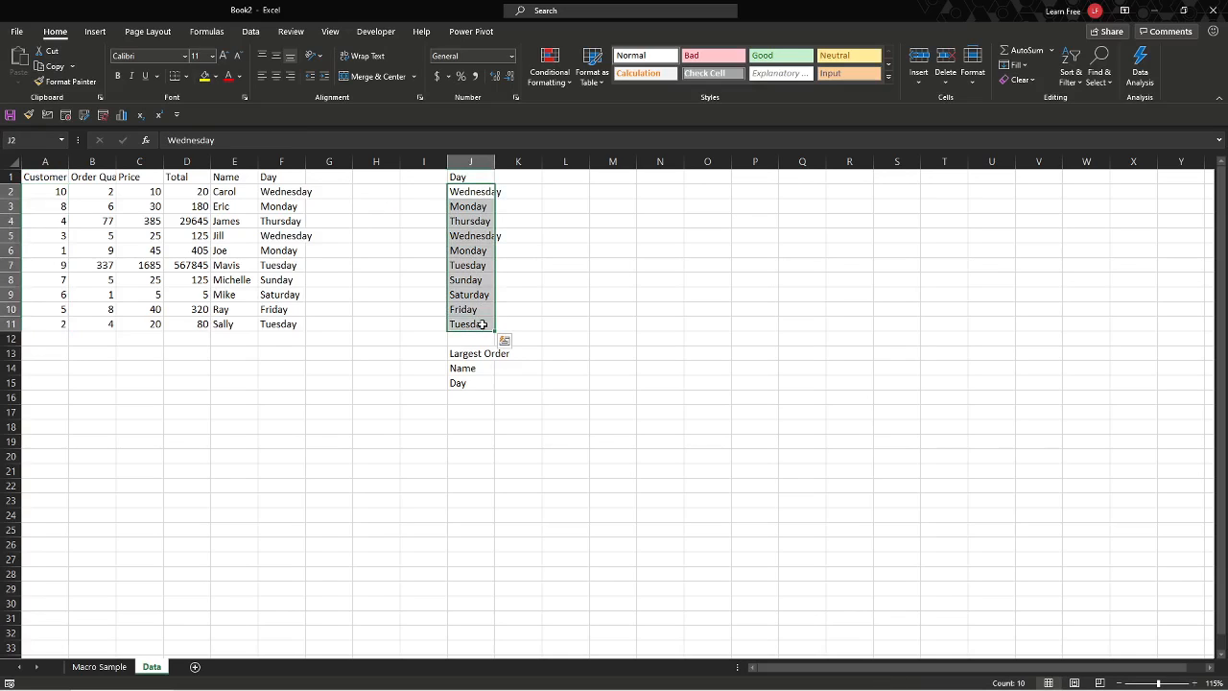
pyautogui.click(481, 368)
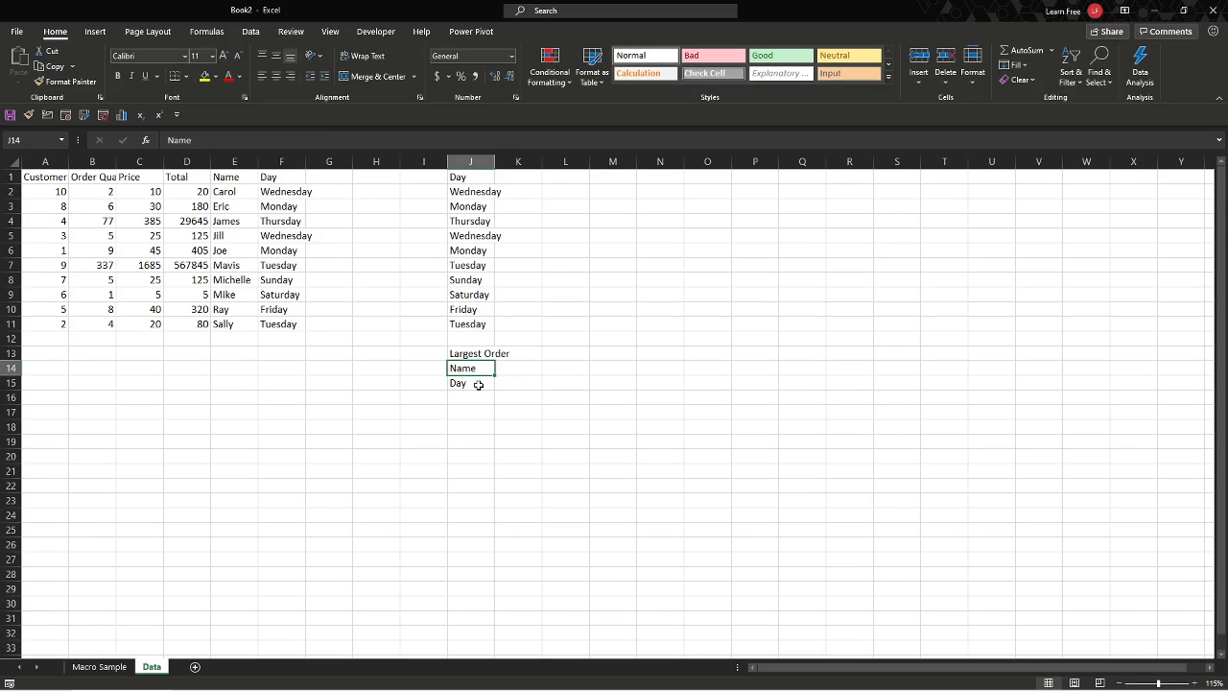
pyautogui.click(478, 384)
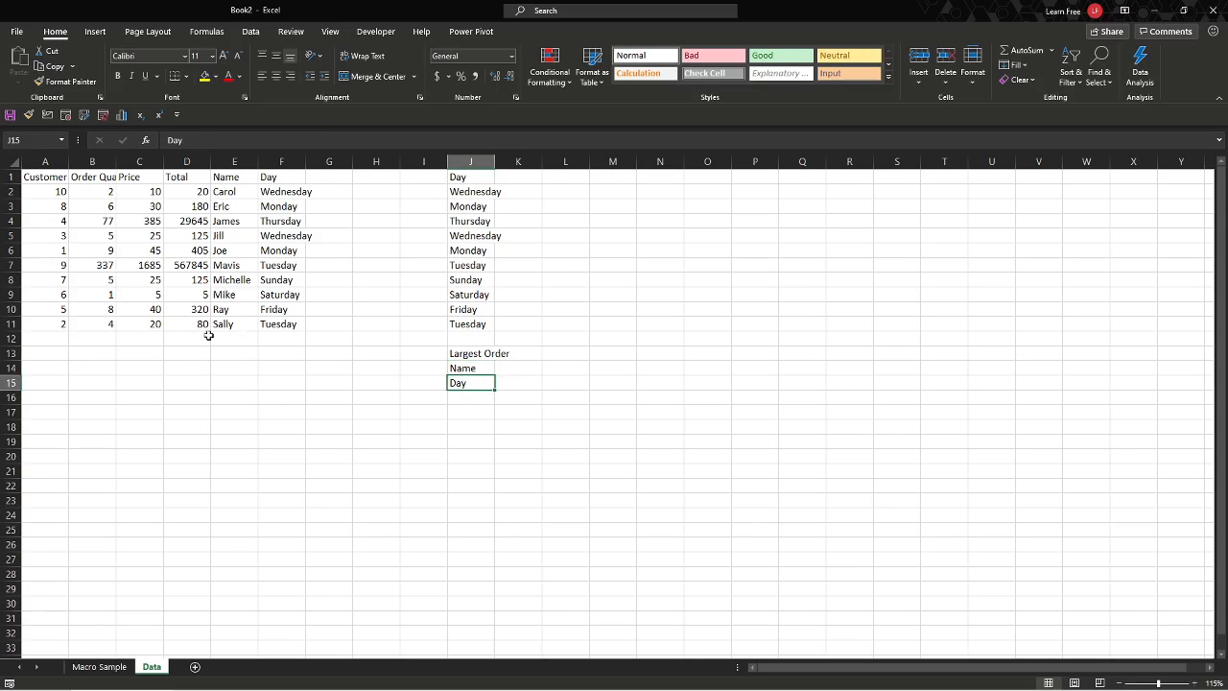
pyautogui.click(278, 206)
pyautogui.click(389, 239)
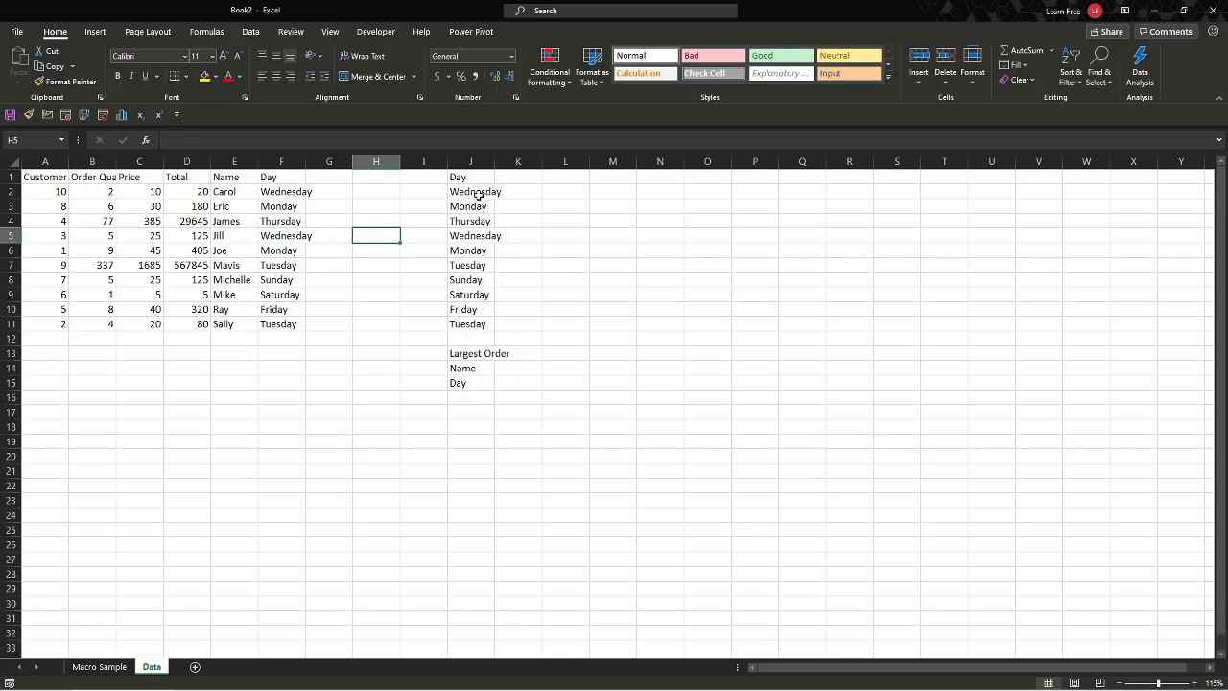
pyautogui.moveTo(479, 196); pyautogui.dragTo(474, 324)
pyautogui.moveTo(519, 205); pyautogui.dragTo(518, 320)
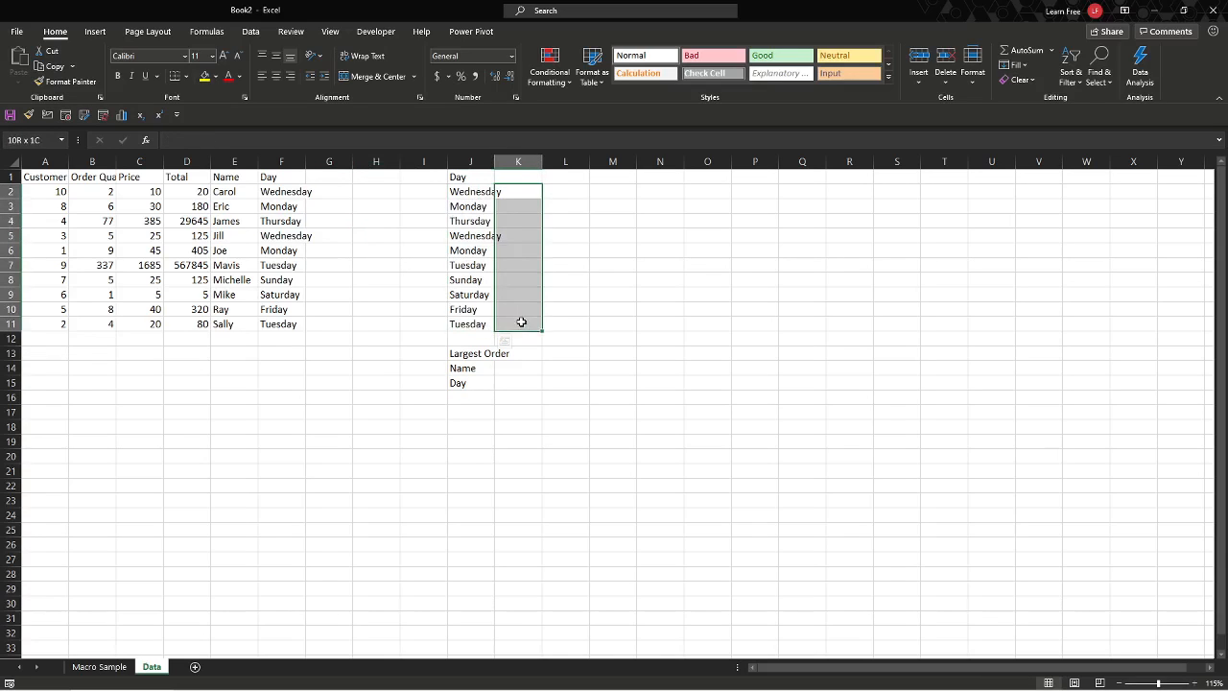
pyautogui.click(397, 250)
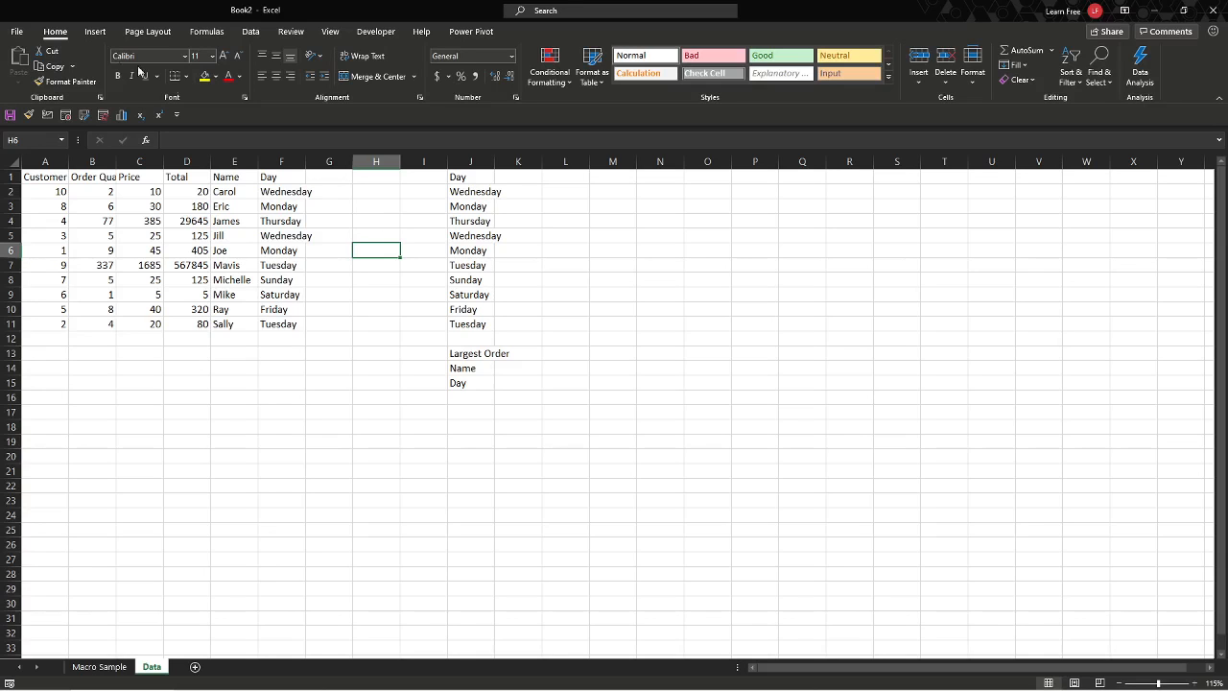
# Make sure the Developer tab is enabled in the ribbon customization options and apply the settings.
pyautogui.click(17, 34)
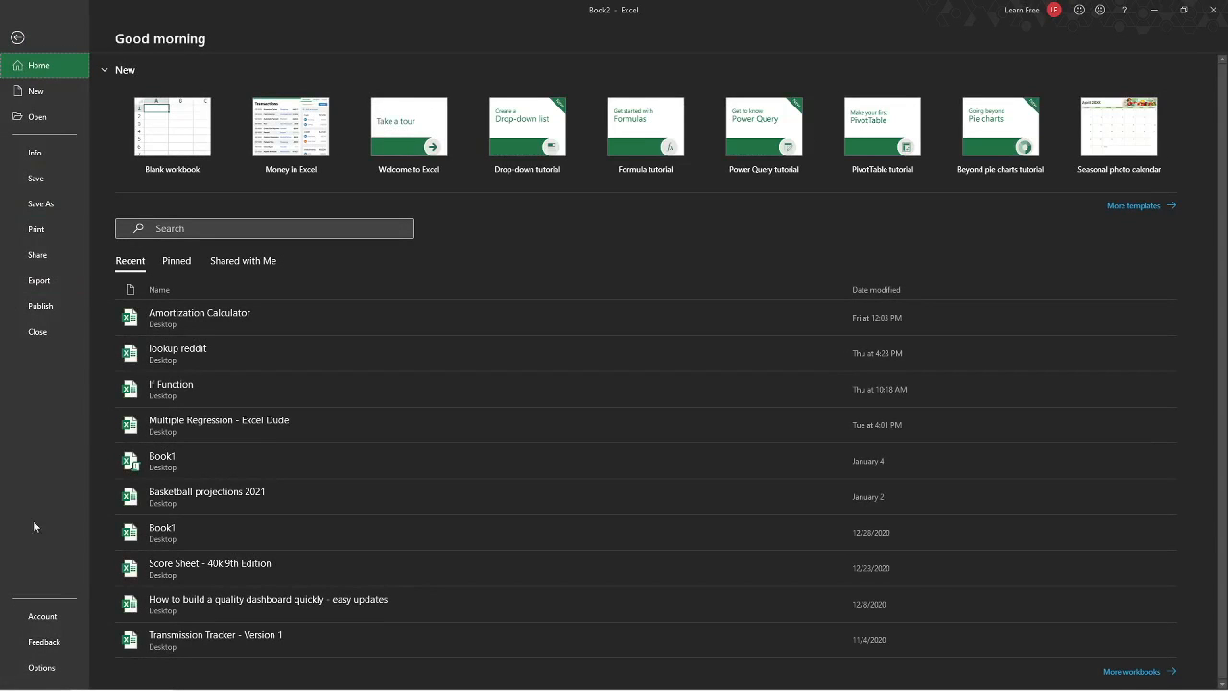
pyautogui.click(60, 669)
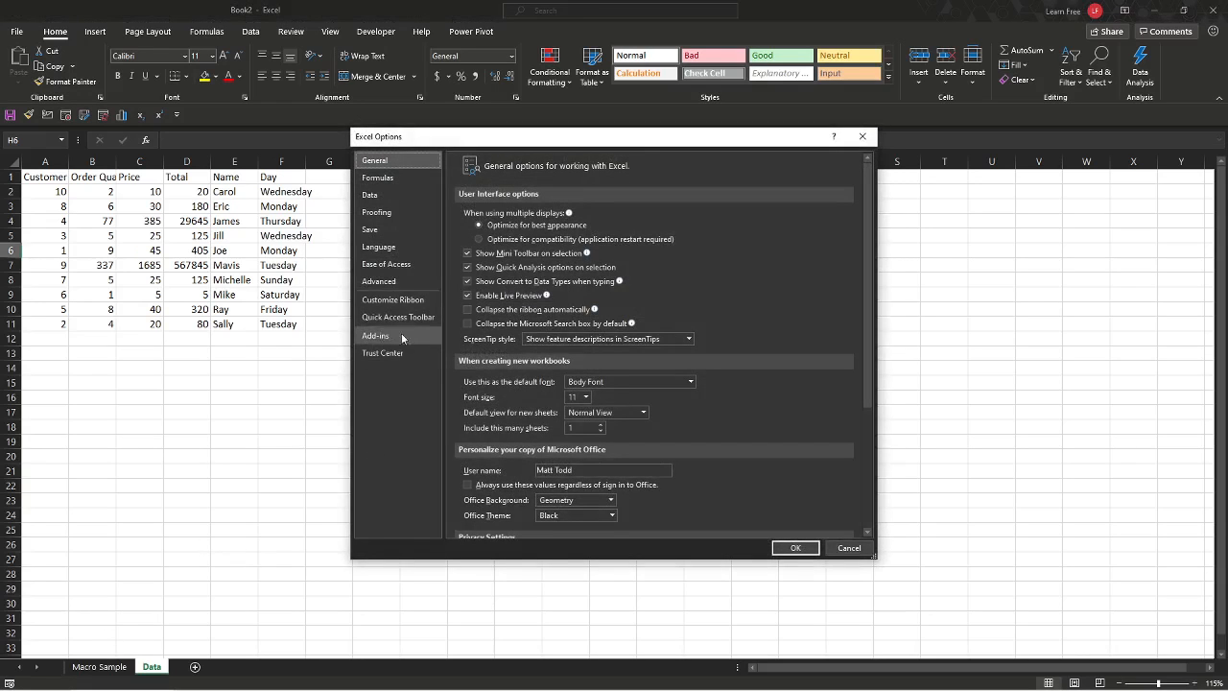
pyautogui.click(413, 305)
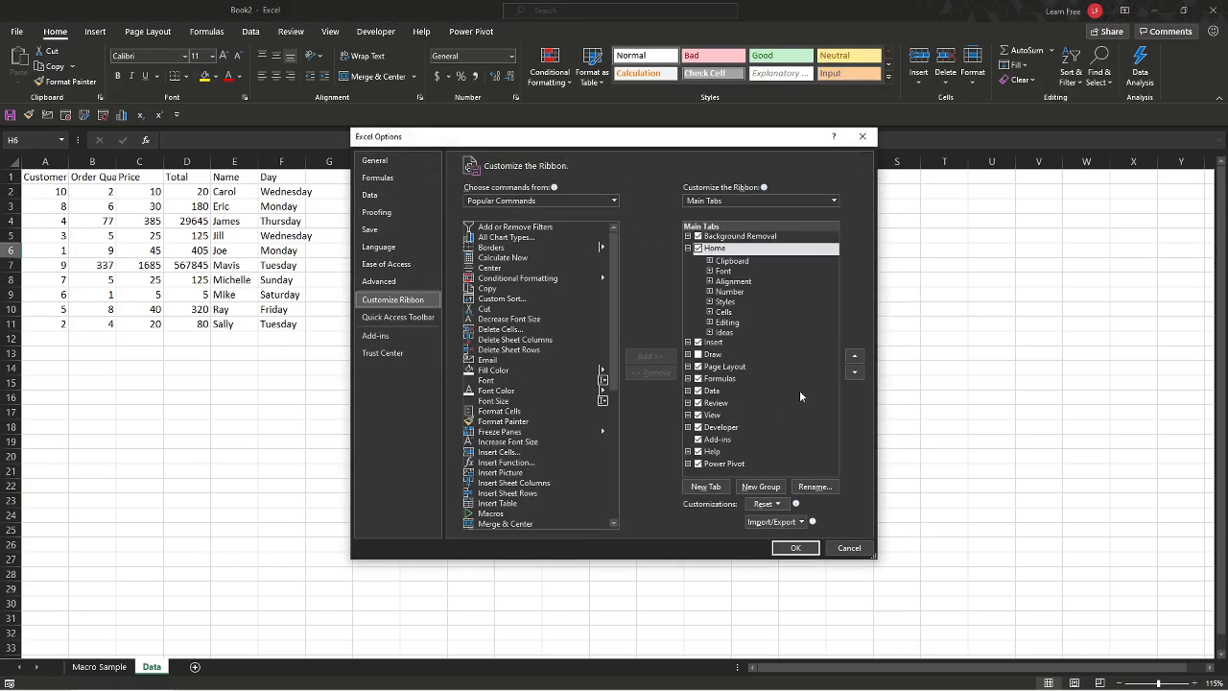
pyautogui.click(698, 427)
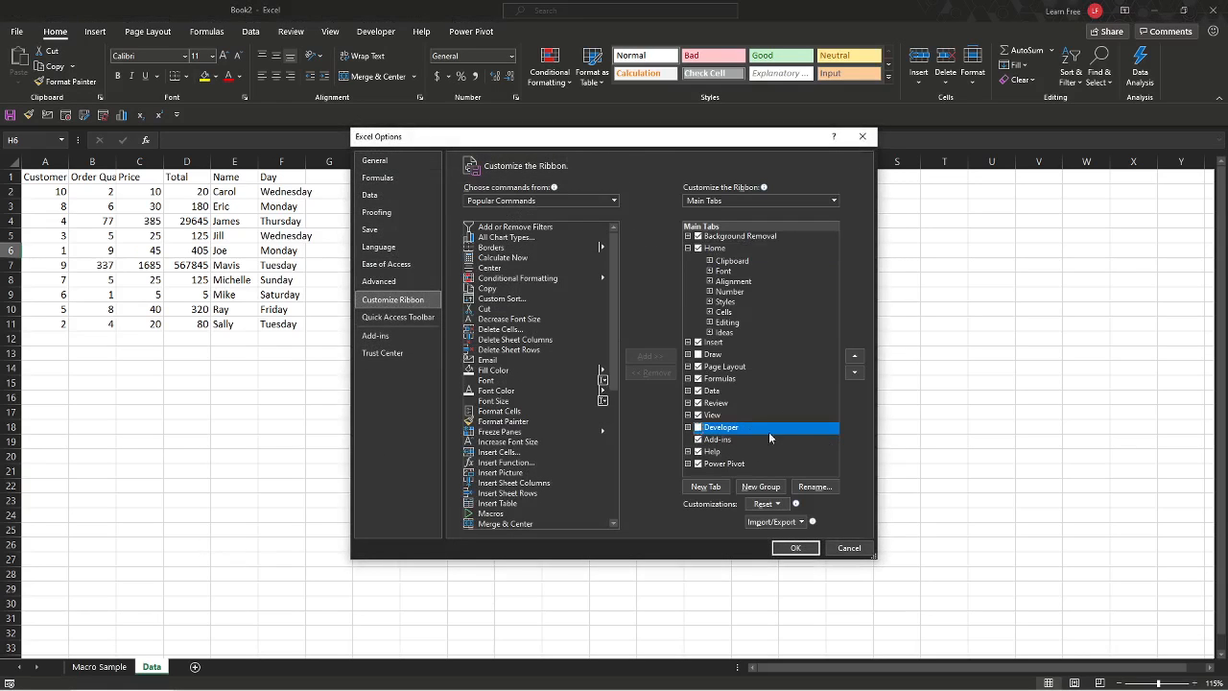
pyautogui.click(697, 427)
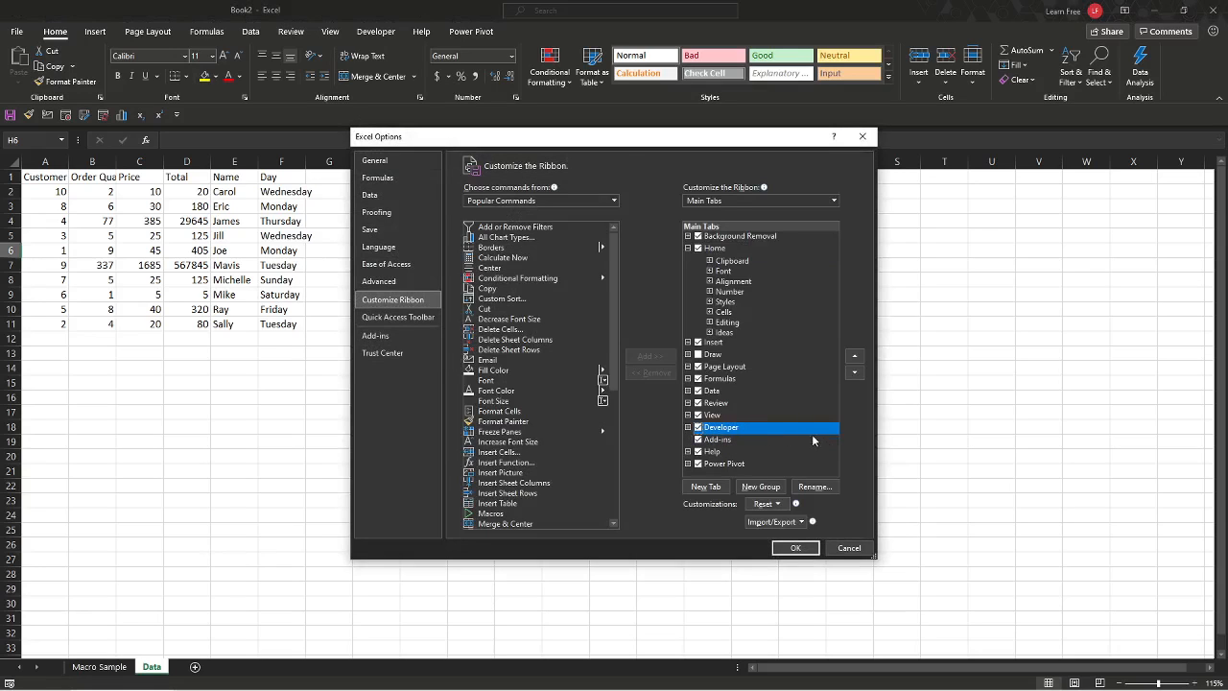
pyautogui.click(796, 547)
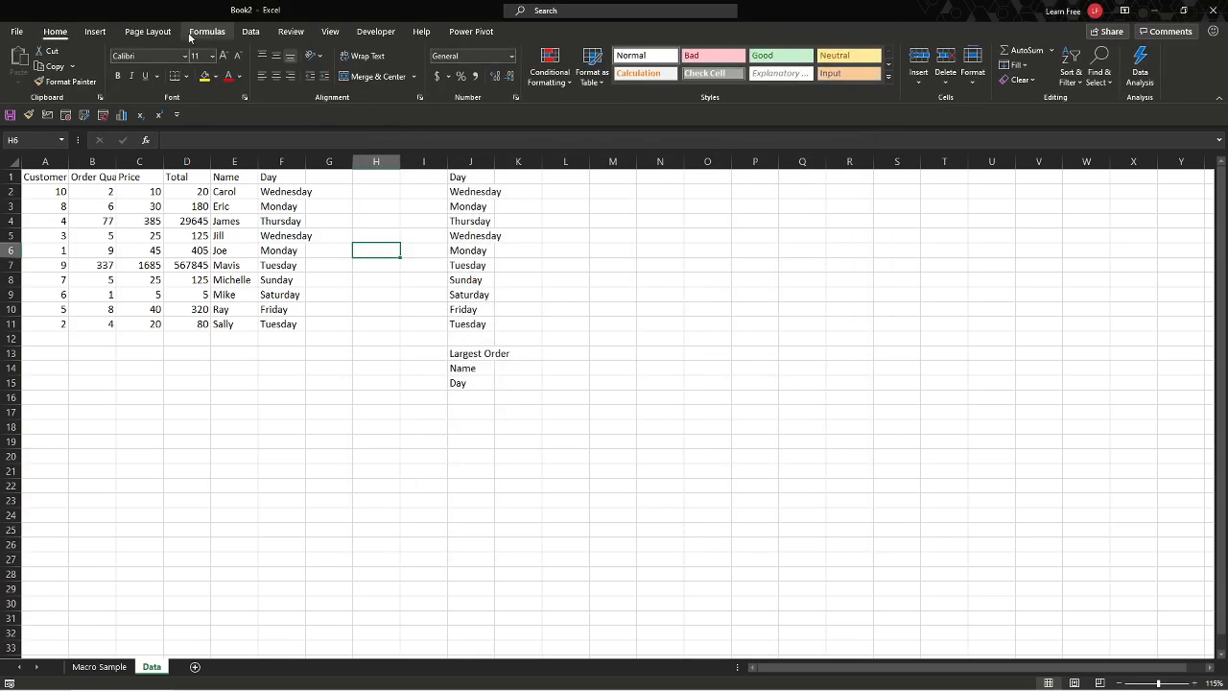
# Start recording a macro from cell A1 named Macro_Report_1, stored in This Workbook, with the description "Weekly Automation Report".
pyautogui.click(399, 35)
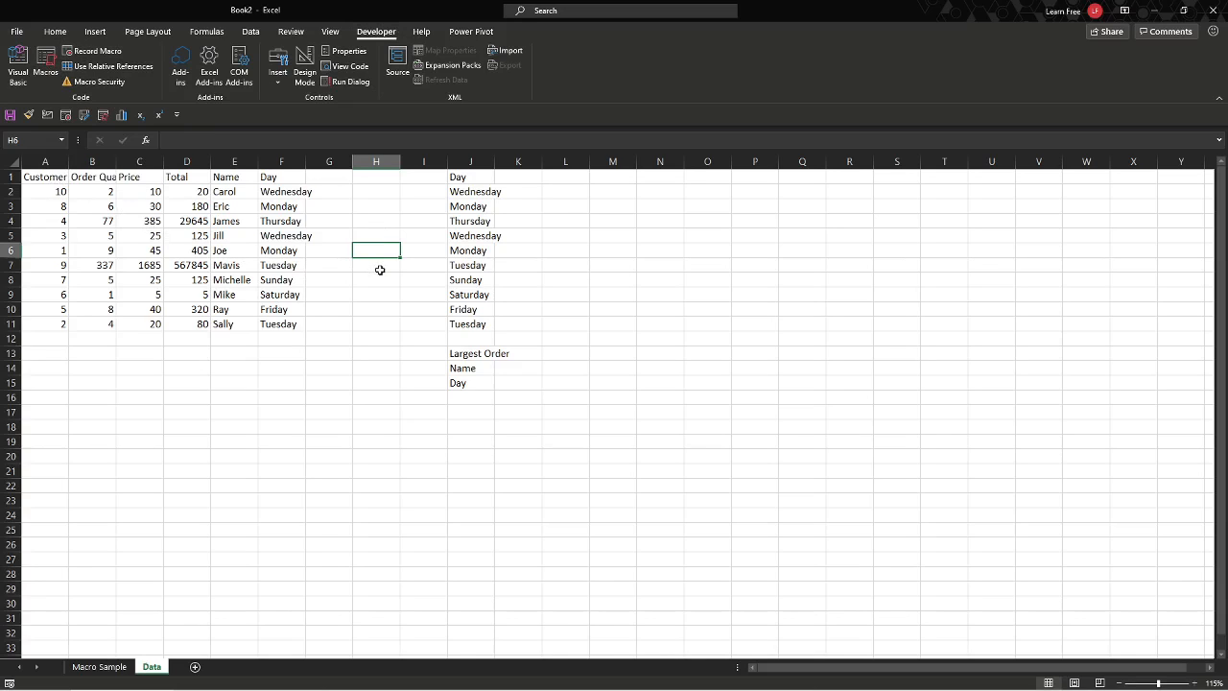
pyautogui.click(38, 178)
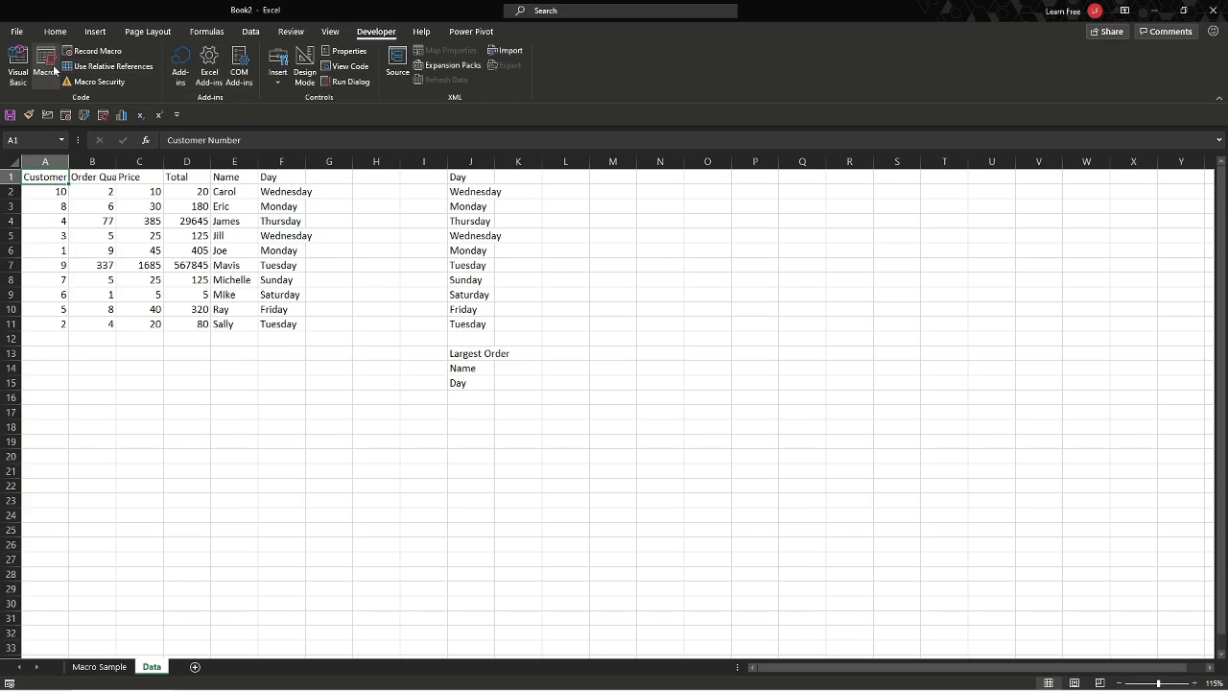
pyautogui.click(87, 52)
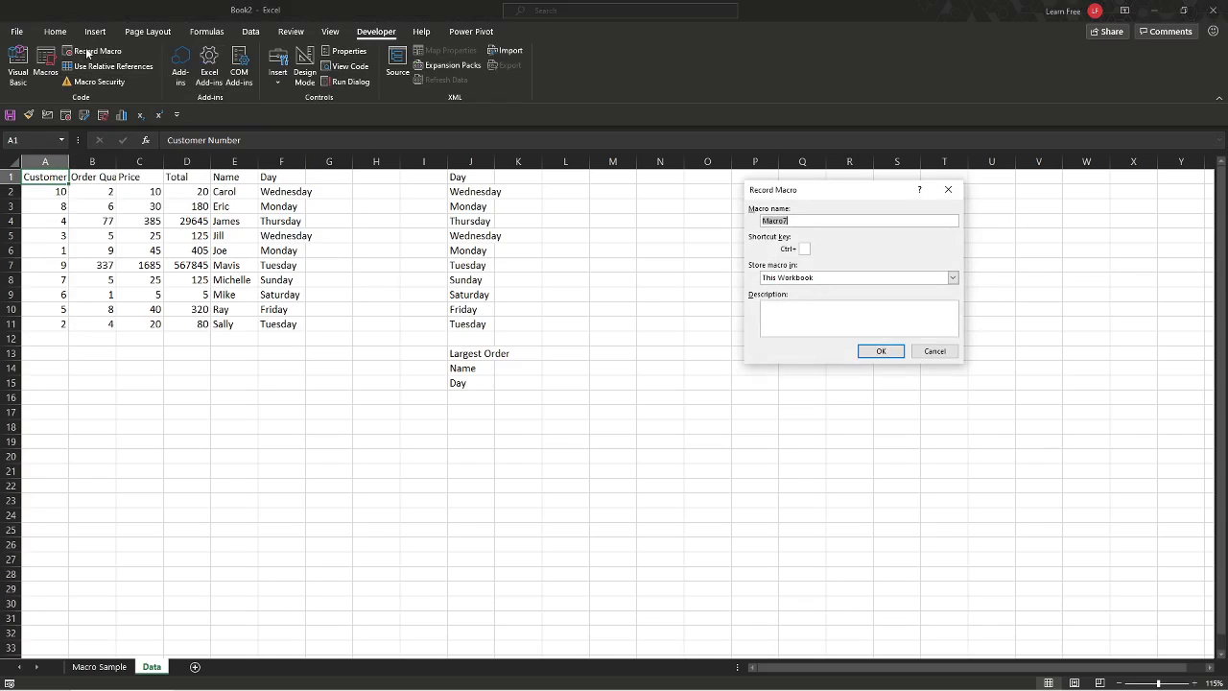
pyautogui.write('Macro_Report_1')
pyautogui.click(875, 279)
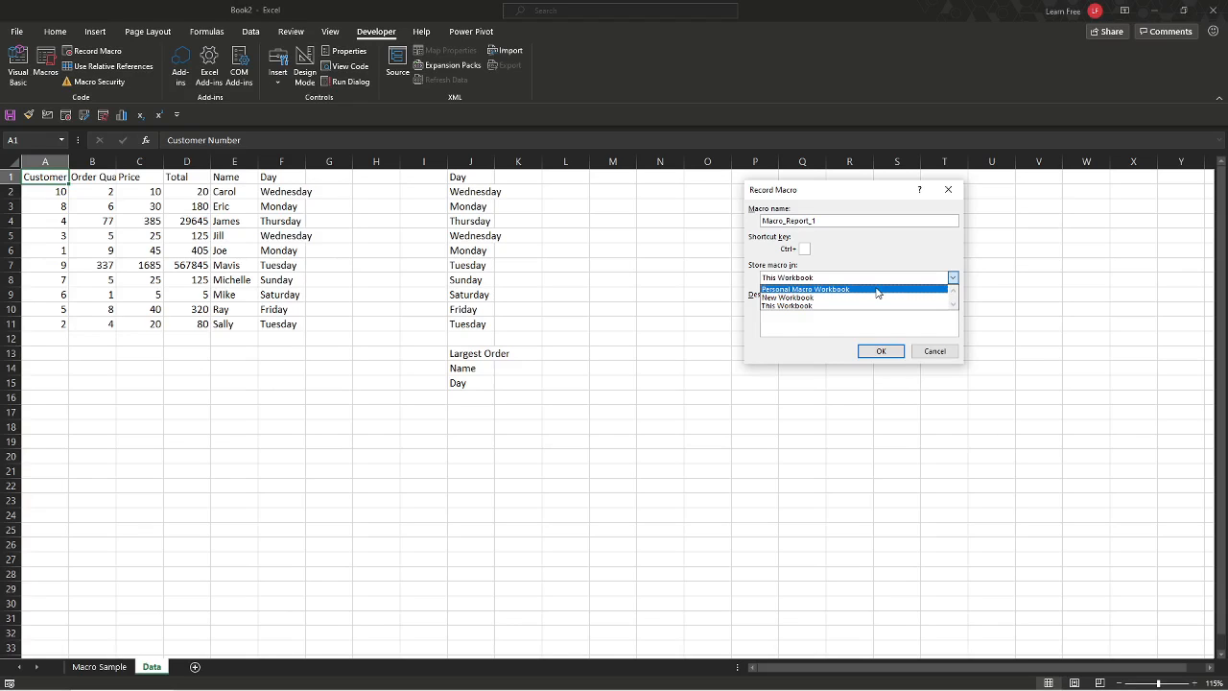
pyautogui.click(878, 257)
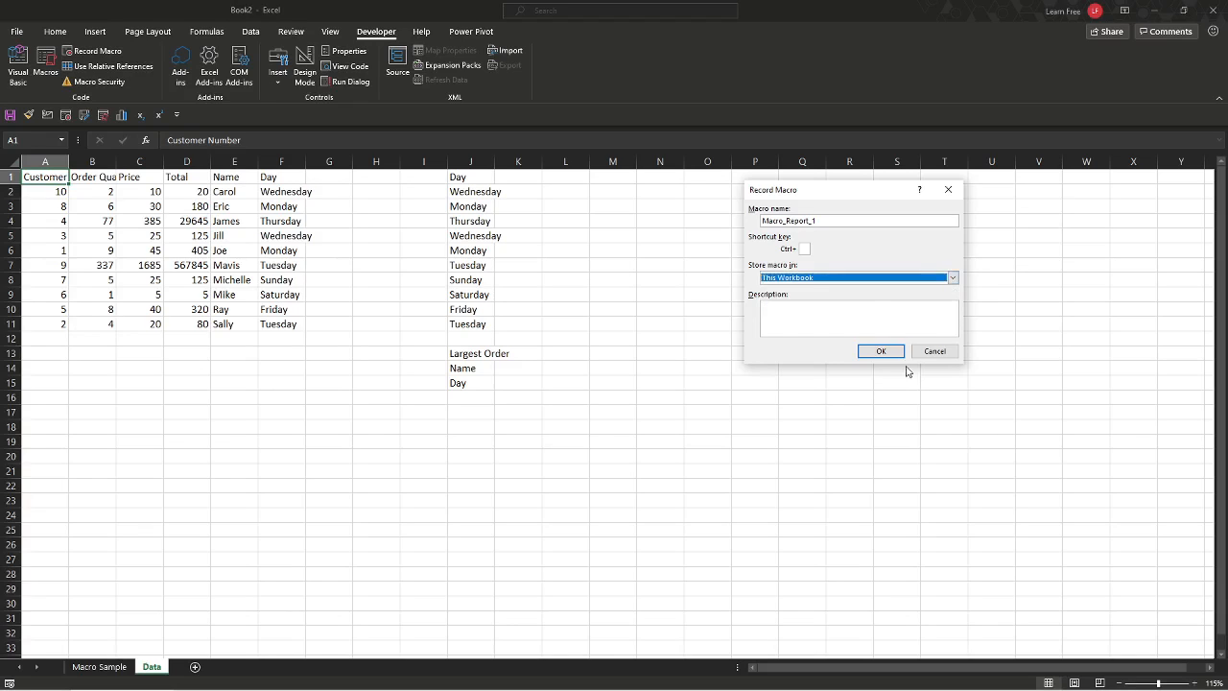
pyautogui.click(885, 316)
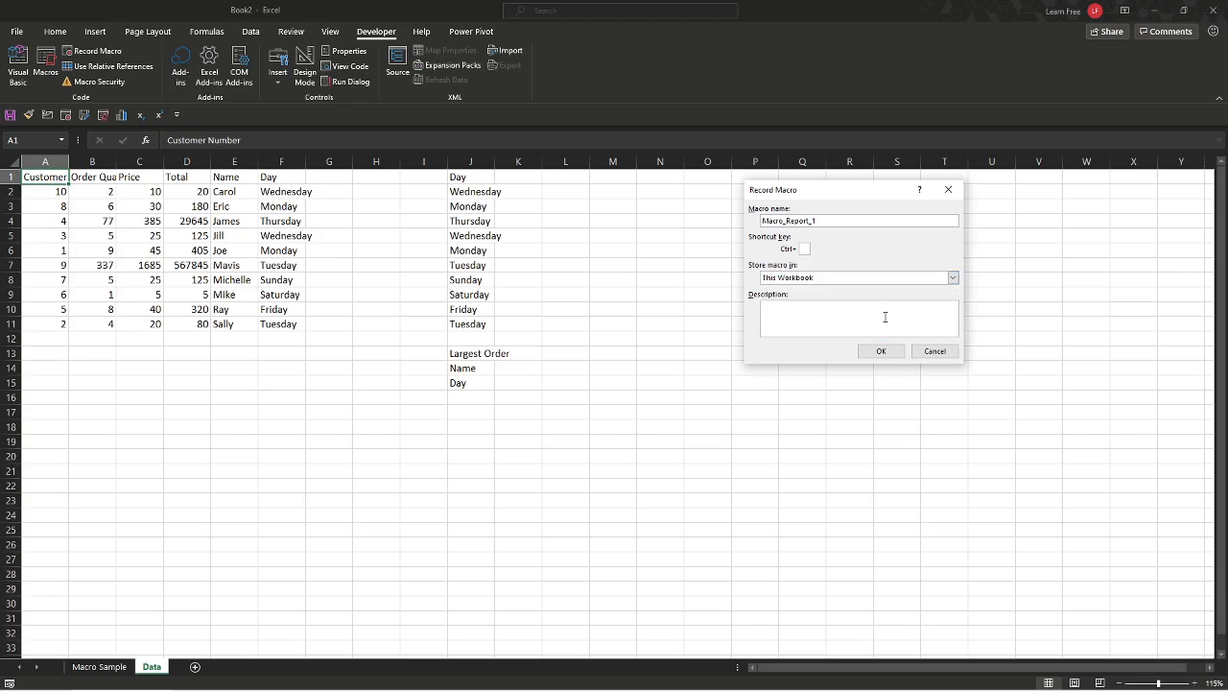
pyautogui.write('Weekly Automation Report')
pyautogui.click(882, 351)
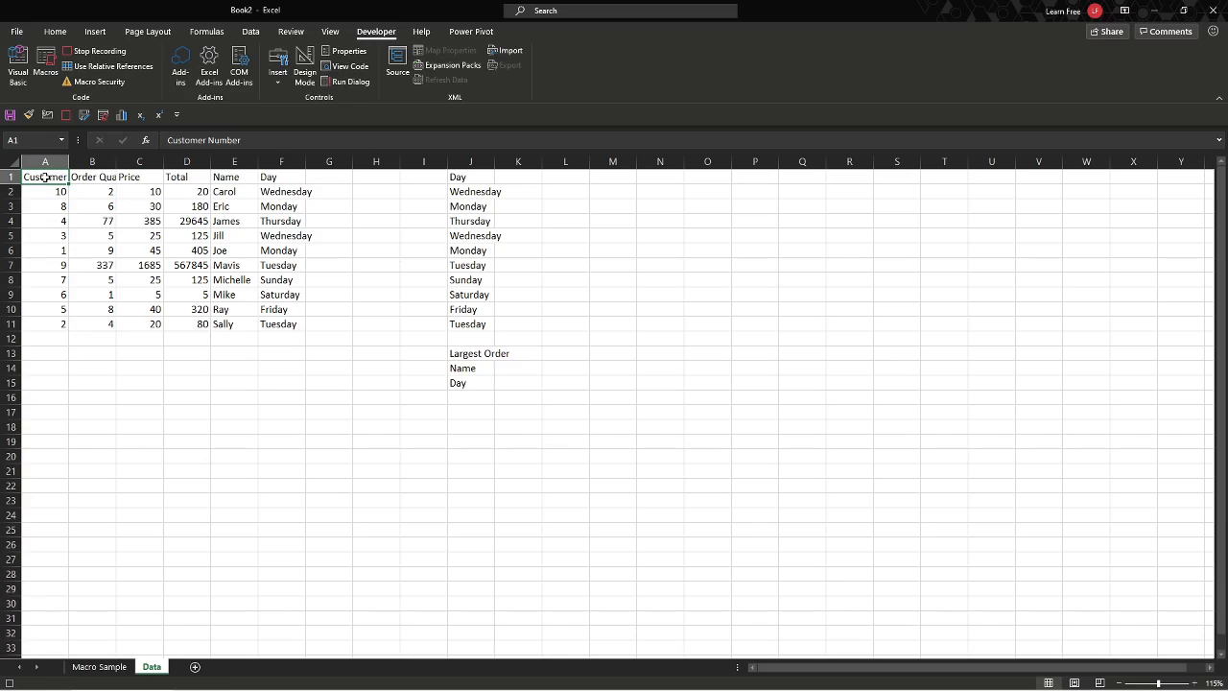
# Remove the duplicate values from the Day list in J1:J11.
pyautogui.hotkey('ctrl', 'Right')
pyautogui.hotkey('ctrl', 'Right')
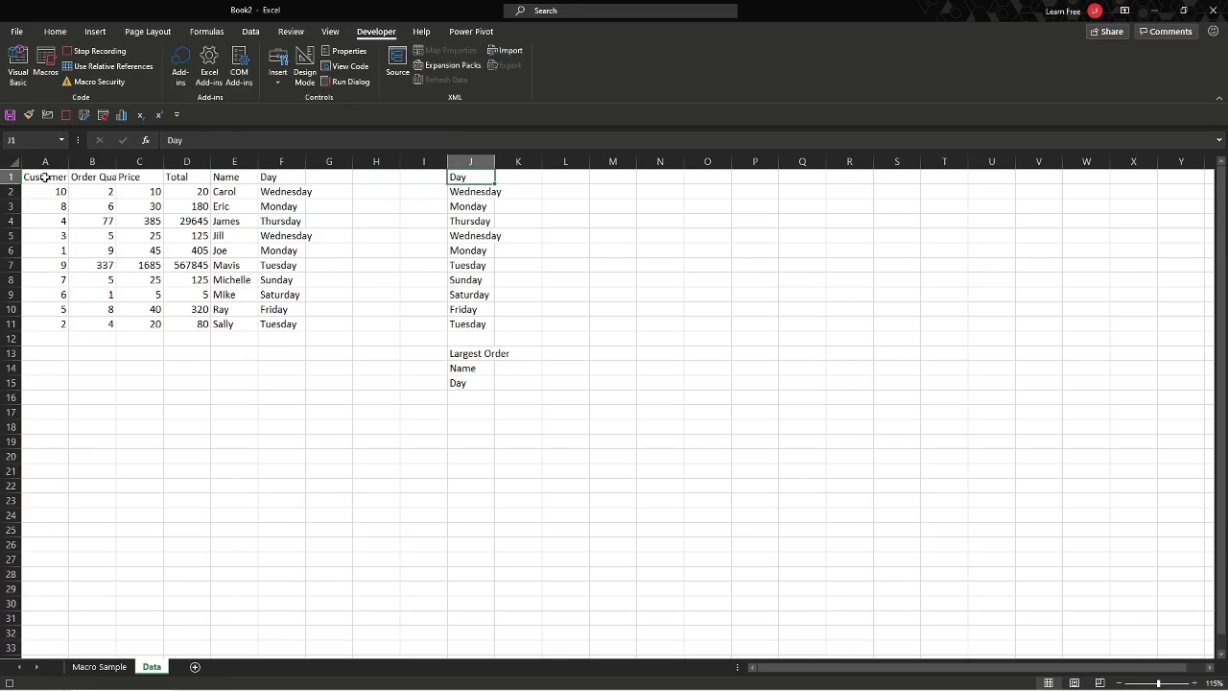
pyautogui.hotkey('ctrl', 'shift', 'Down')
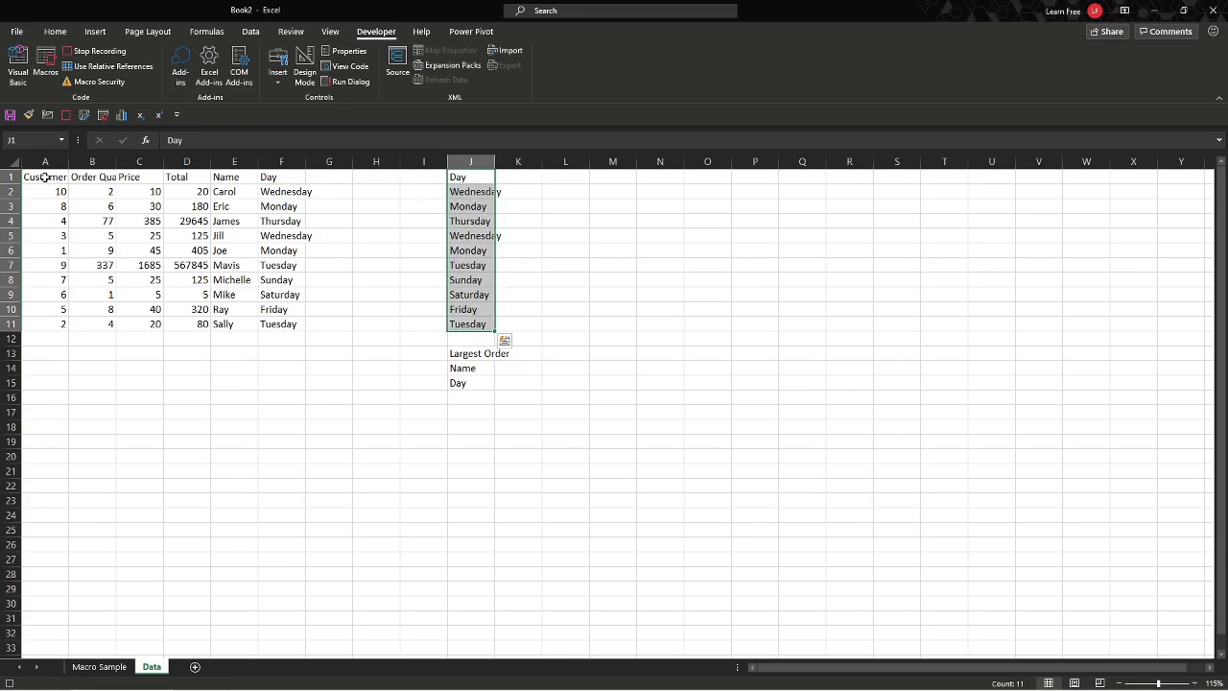
pyautogui.click(98, 36)
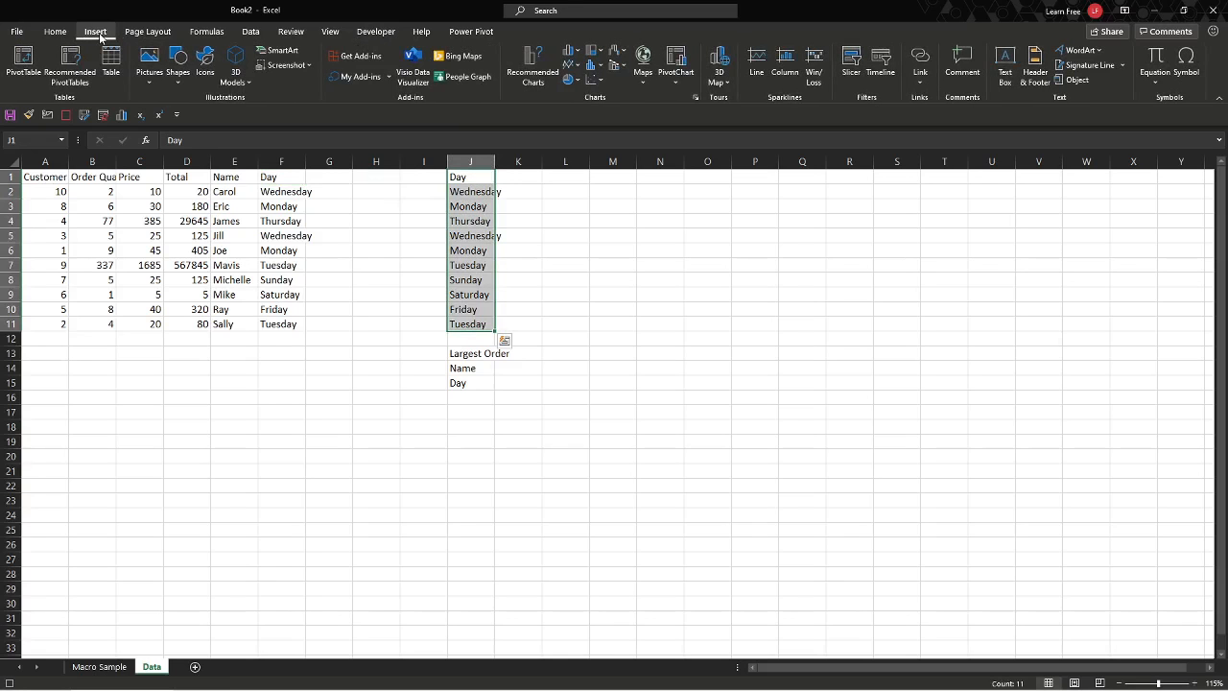
pyautogui.click(57, 32)
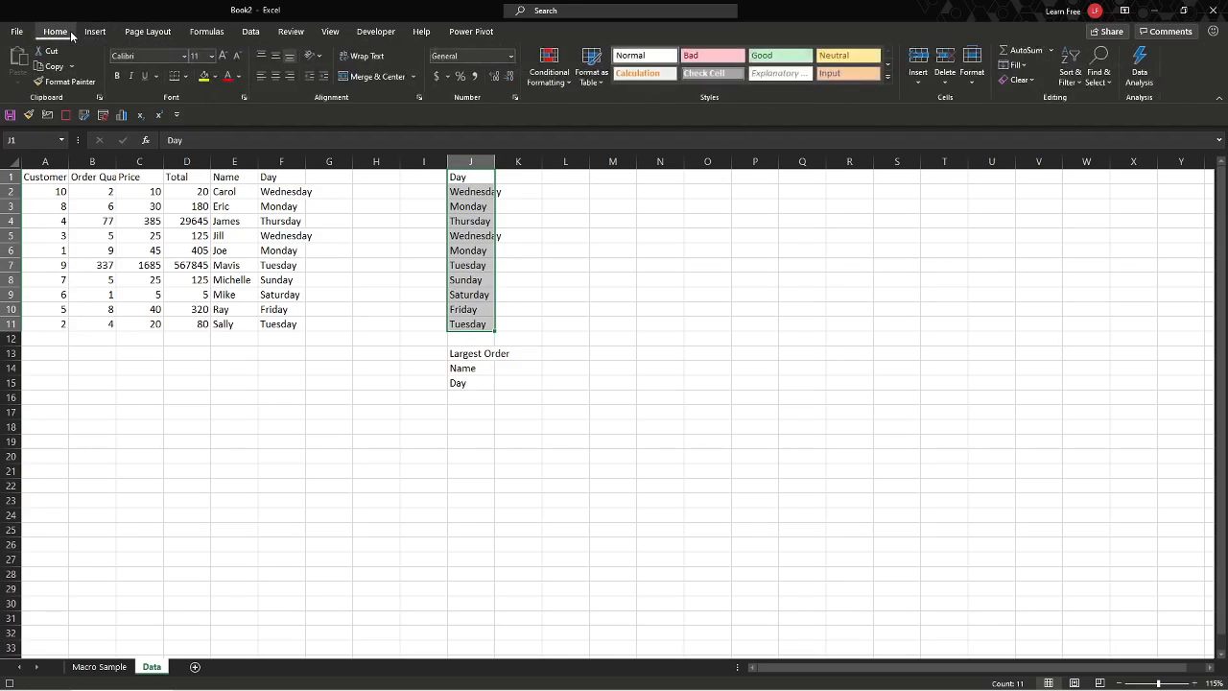
pyautogui.click(251, 32)
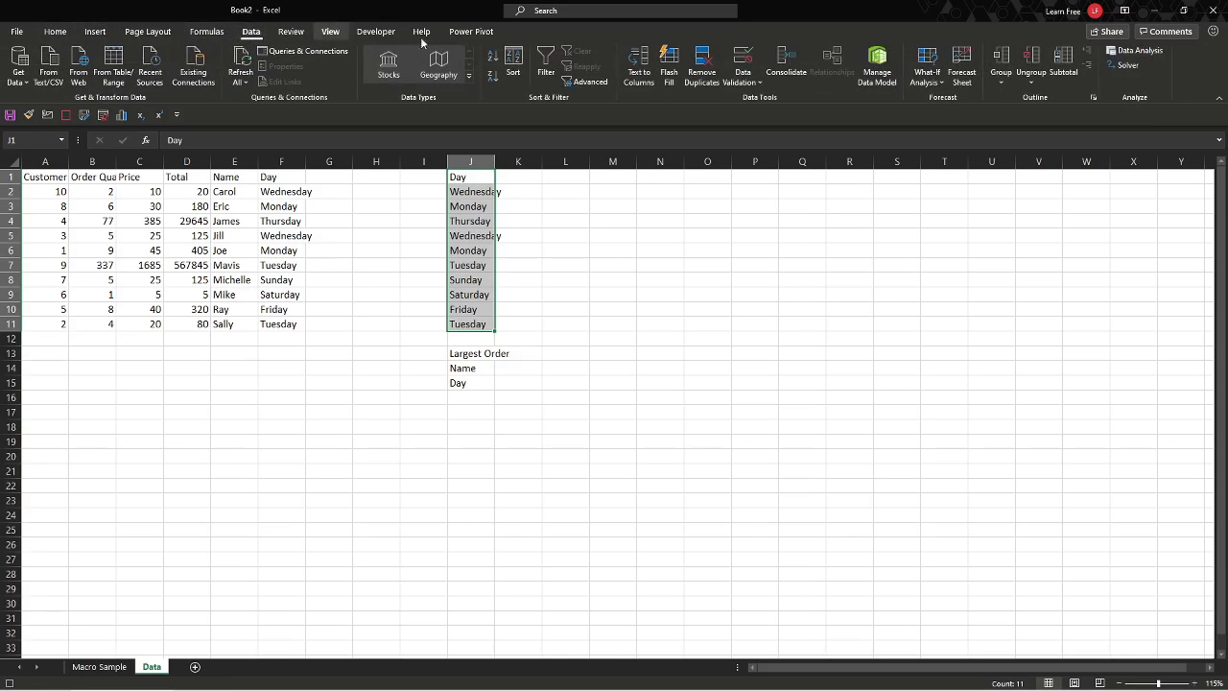
pyautogui.click(701, 72)
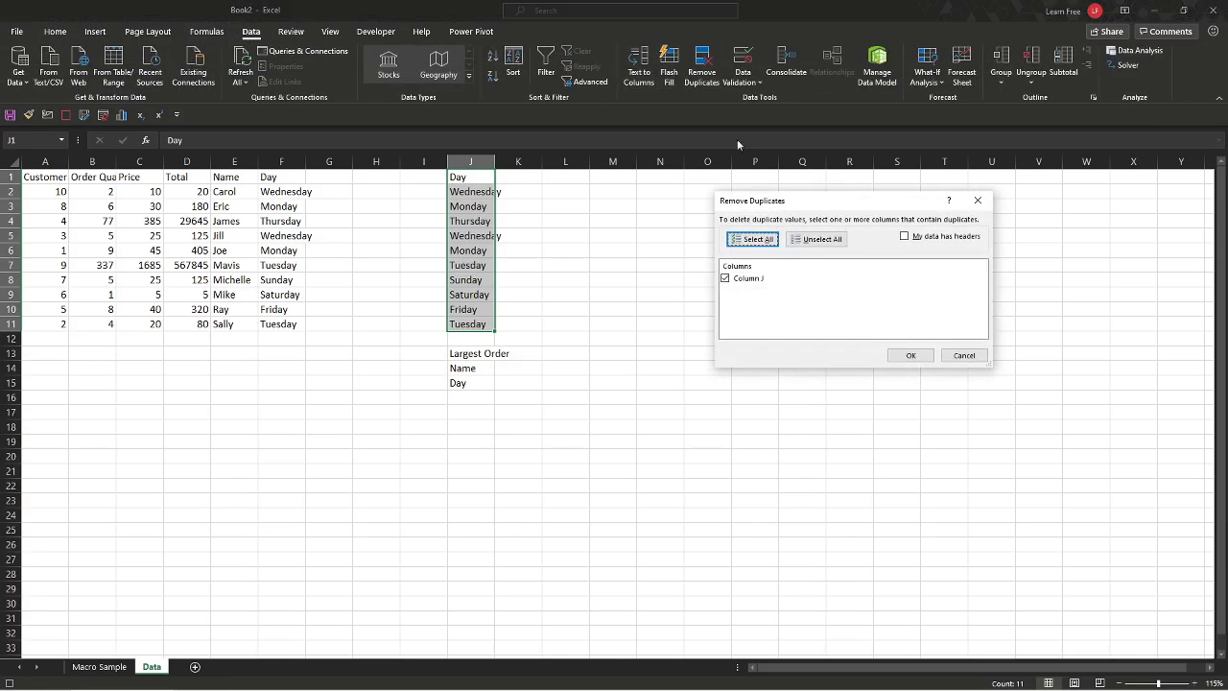
pyautogui.click(908, 355)
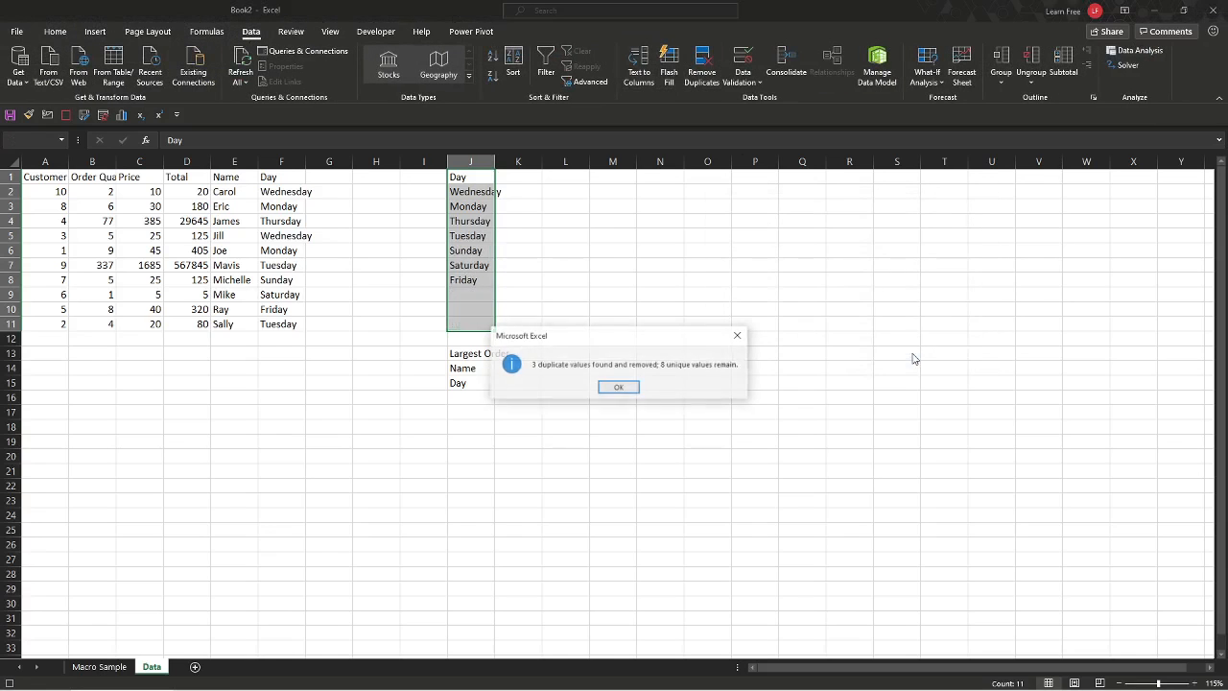
pyautogui.click(629, 388)
# Begin a SUMIF formula in K2 with F2:F11 as the range and J2 as the criteria.
pyautogui.click(520, 192)
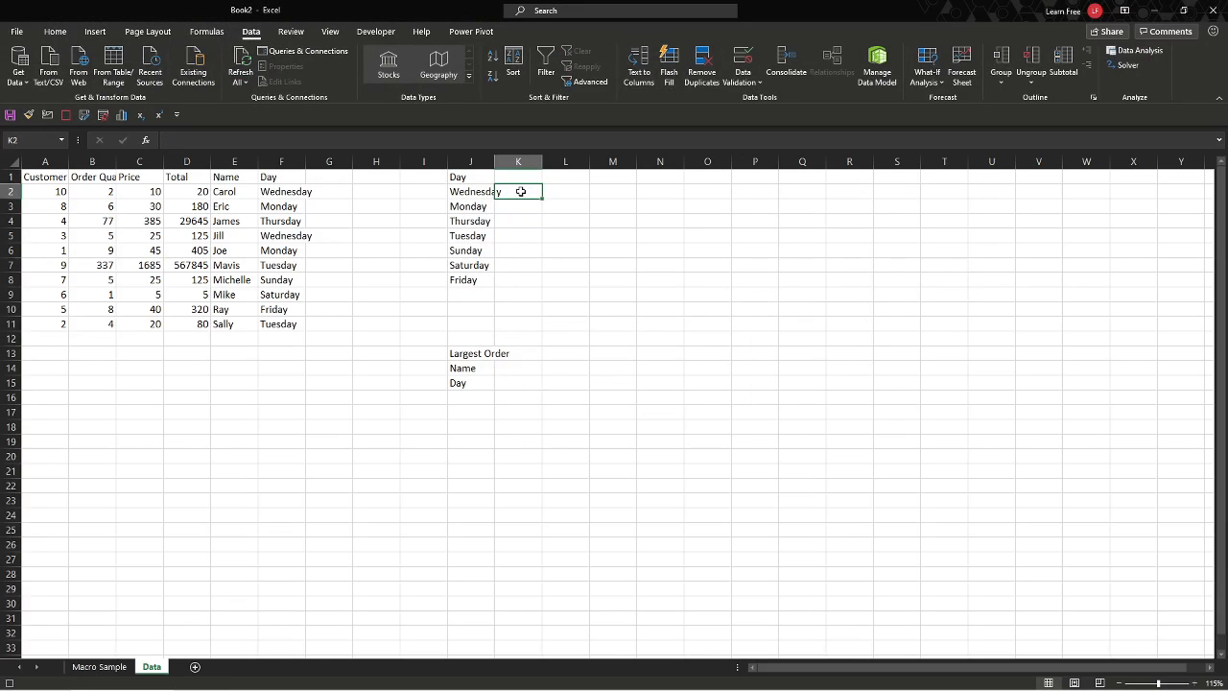
pyautogui.write('=sumif')
pyautogui.press('Tab')
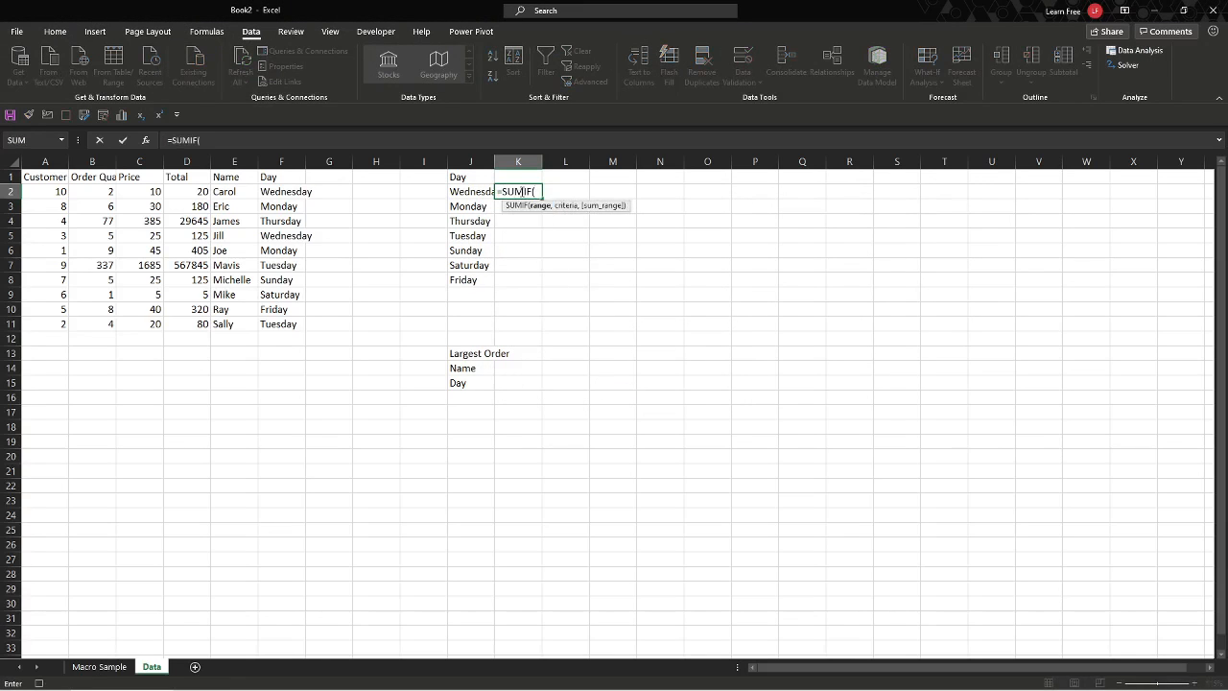
pyautogui.press('Left')
pyautogui.press('Left')
pyautogui.press('Left')
pyautogui.press('Left')
pyautogui.press('Left')
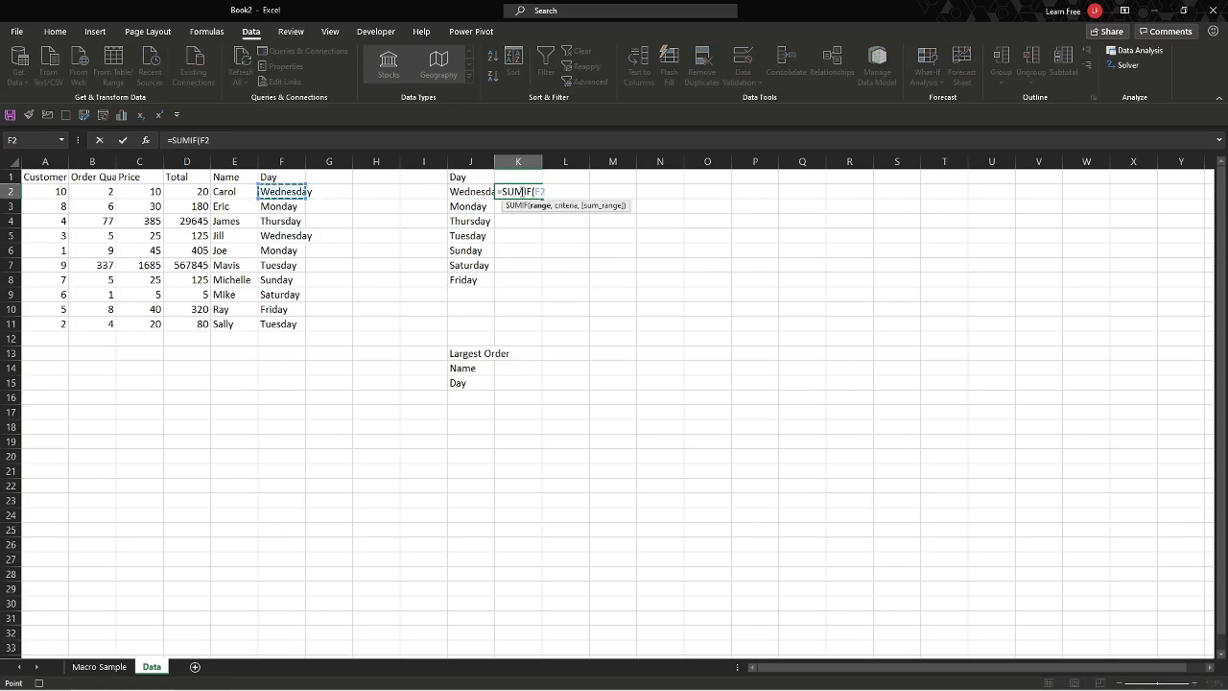
pyautogui.hotkey('shift', 'Down')
pyautogui.hotkey('shift', 'Down')
pyautogui.hotkey('shift', 'Down')
pyautogui.hotkey('shift', 'Down')
pyautogui.hotkey('shift', 'Down')
pyautogui.hotkey('shift', 'Down')
pyautogui.hotkey('shift', 'Down')
pyautogui.hotkey('shift', 'Down')
pyautogui.hotkey('shift', 'Down')
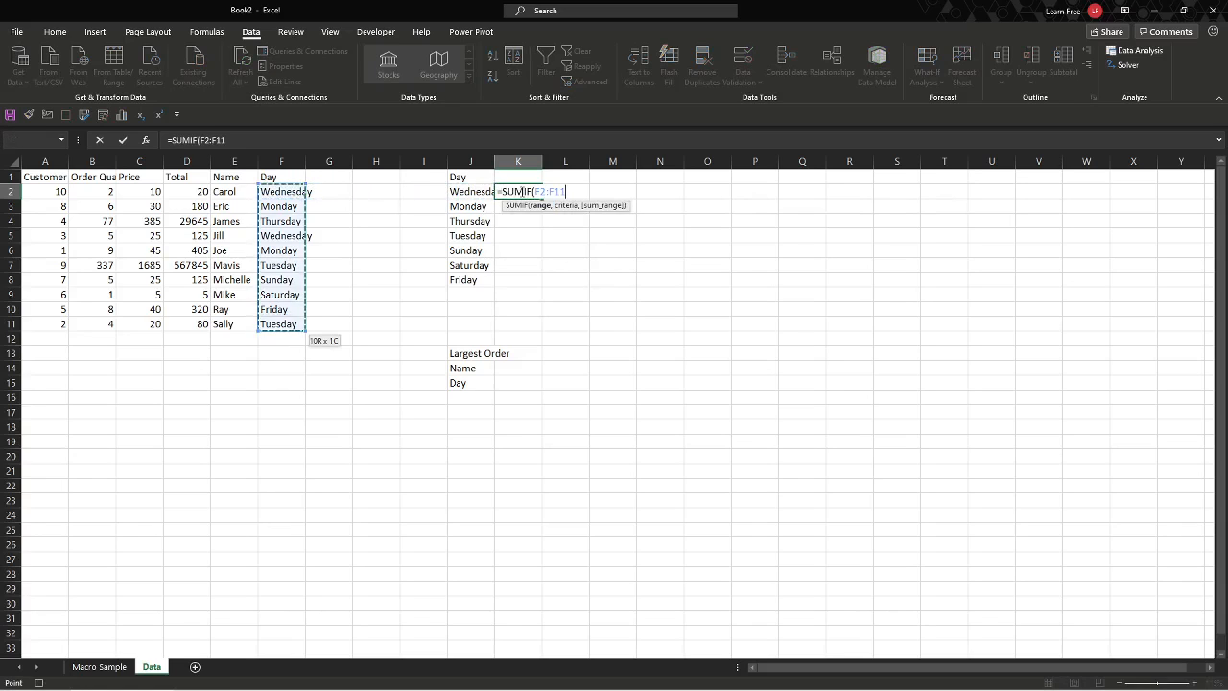
pyautogui.write(',')
pyautogui.press('Left')
pyautogui.write(',')
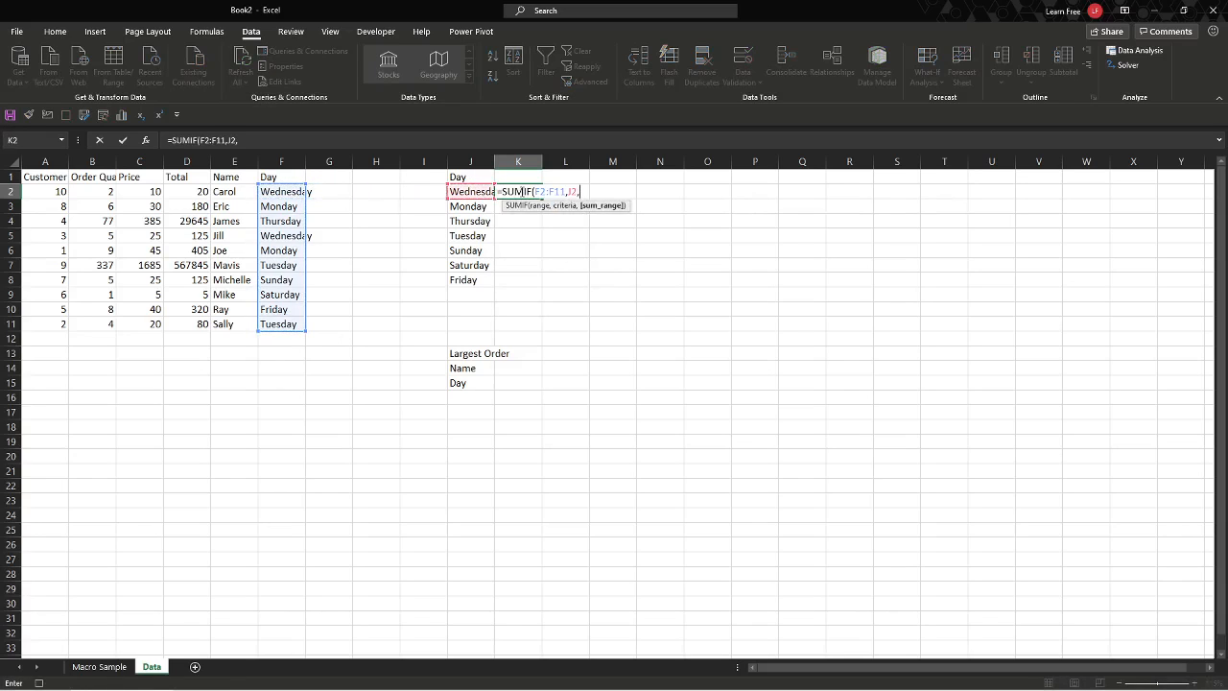
# Add the Total column cells D2:D11 as the formula's sum range with absolute references, $D$2:$D$11.
pyautogui.press('Left')
pyautogui.press('Left')
pyautogui.press('Left')
pyautogui.press('Left')
pyautogui.press('Left')
pyautogui.press('Left')
pyautogui.press('Left')
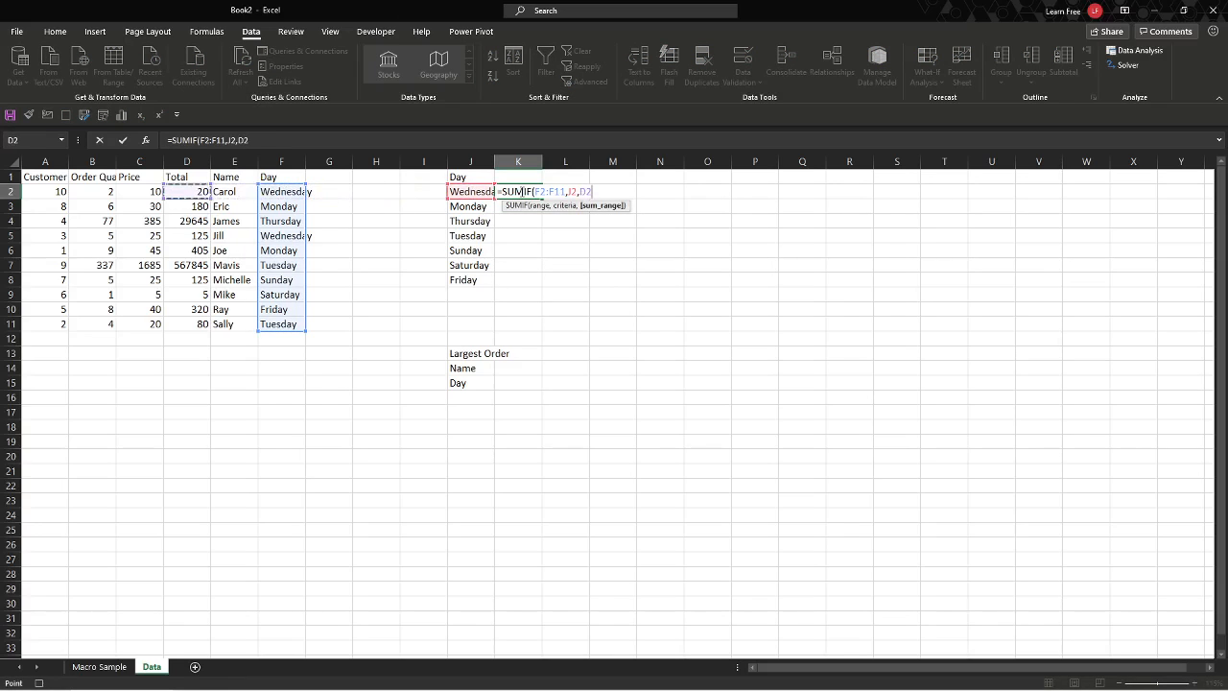
pyautogui.hotkey('shift', 'Down')
pyautogui.hotkey('shift', 'Down')
pyautogui.hotkey('shift', 'Down')
pyautogui.hotkey('shift', 'Down')
pyautogui.hotkey('shift', 'Down')
pyautogui.hotkey('shift', 'Down')
pyautogui.hotkey('shift', 'Down')
pyautogui.hotkey('shift', 'Down')
pyautogui.hotkey('shift', 'Down')
pyautogui.press('F4')
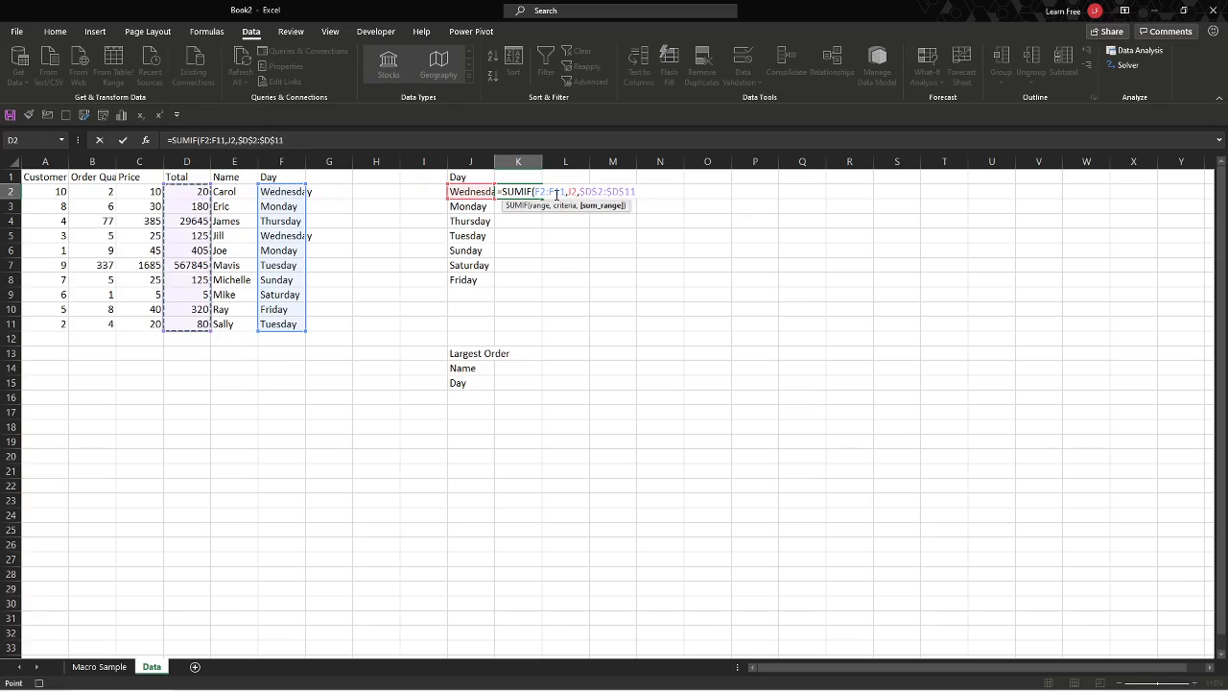
# Make the SUMIF range absolute as $F$2:$F$11 and fill the completed formula from K2 down to K8.
pyautogui.click(556, 192)
pyautogui.press('F4')
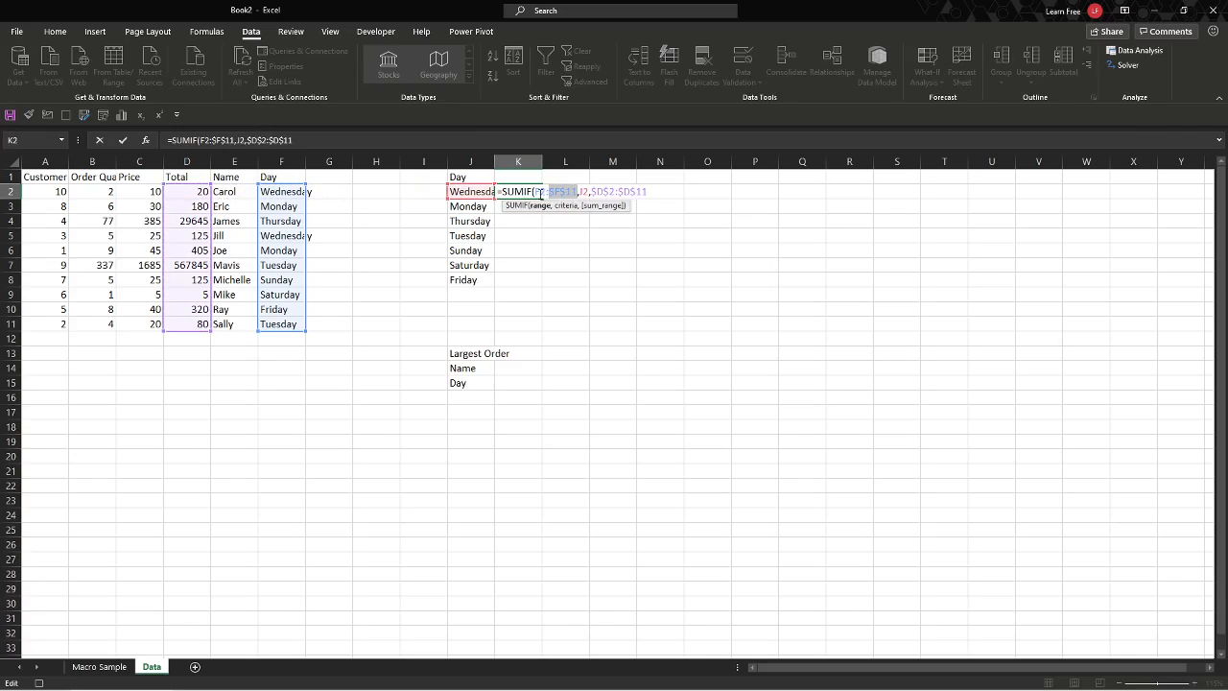
pyautogui.click(538, 192)
pyautogui.press('F4')
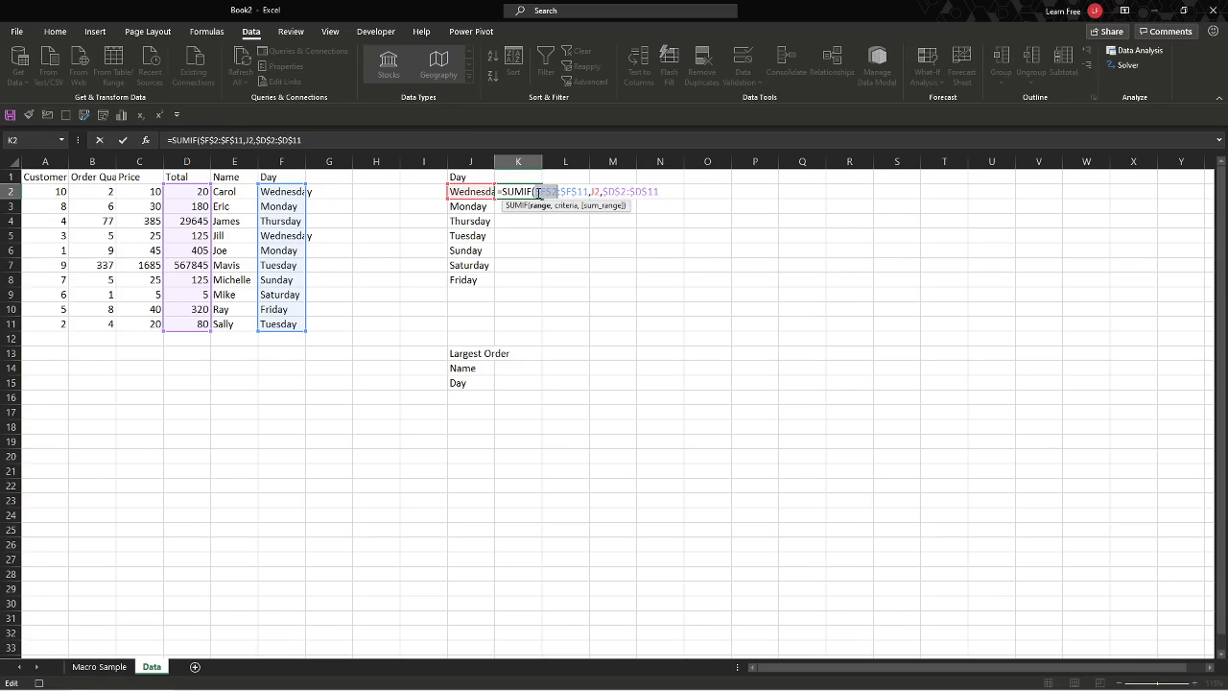
pyautogui.press('End')
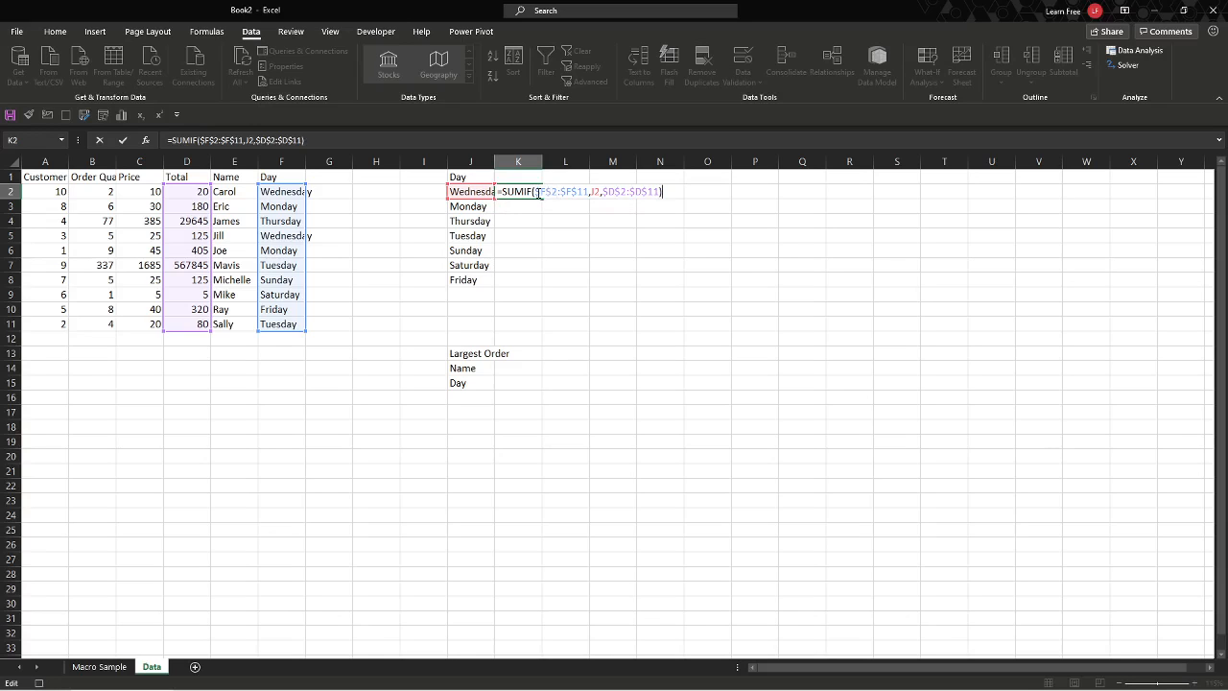
pyautogui.press('Return')
pyautogui.click(537, 193)
pyautogui.doubleClick(542, 198)
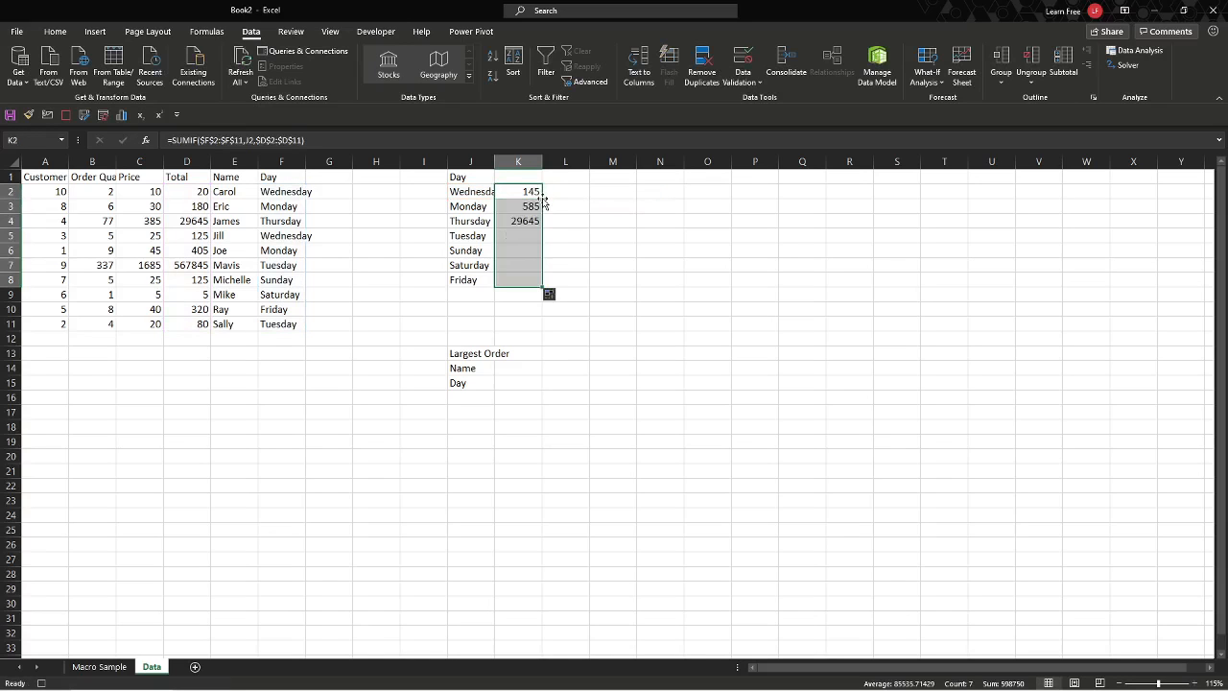
# Begin a VLOOKUP formula in K14 beside Name with MAX($D$2:$D$11) as the lookup value.
pyautogui.click(512, 368)
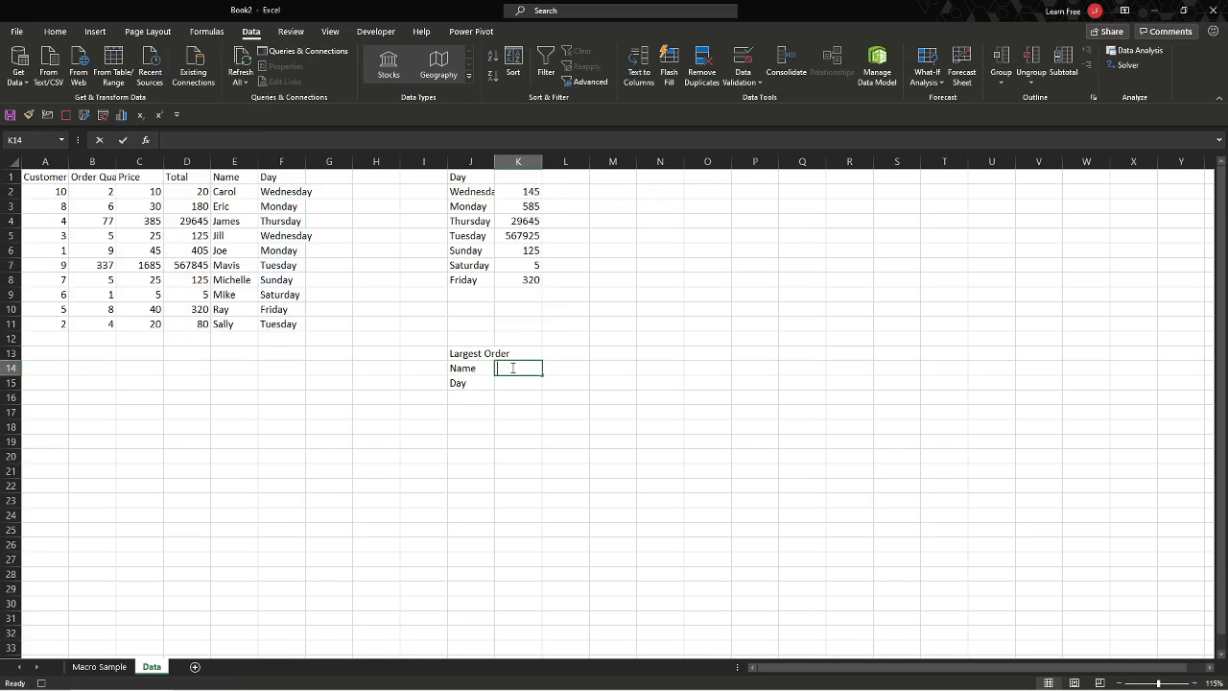
pyautogui.write('=VLOOKUP(MAX(')
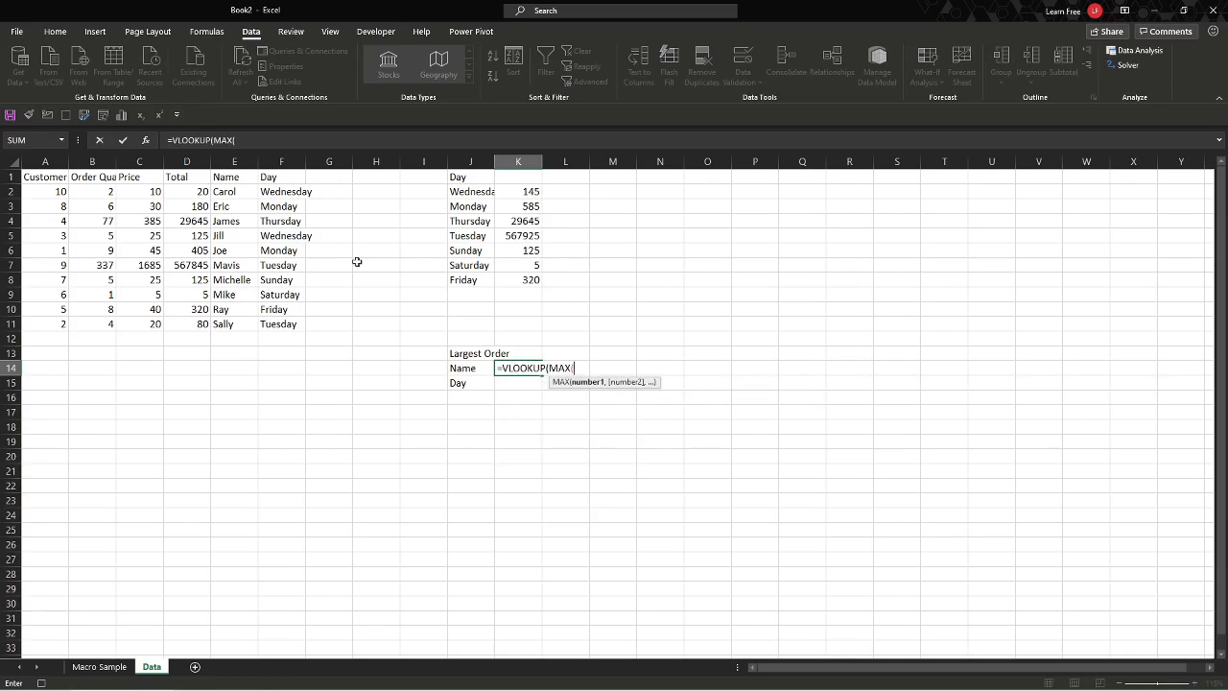
pyautogui.moveTo(188, 192); pyautogui.dragTo(188, 321)
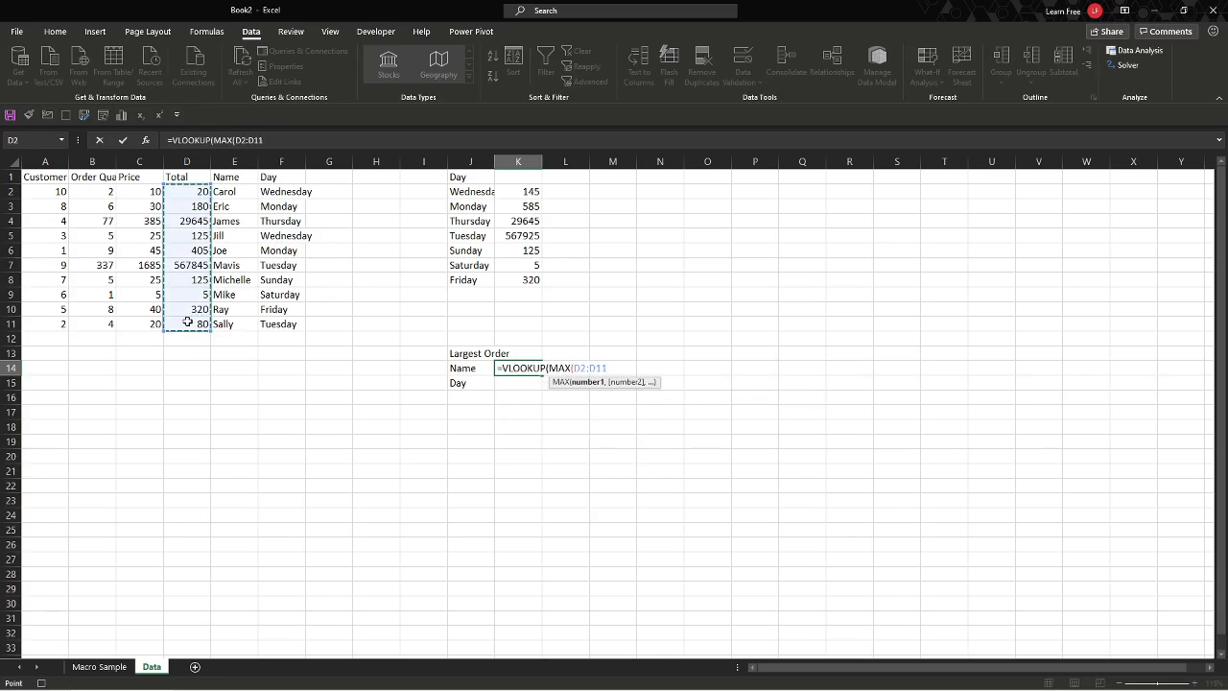
pyautogui.press('F4')
pyautogui.write(')')
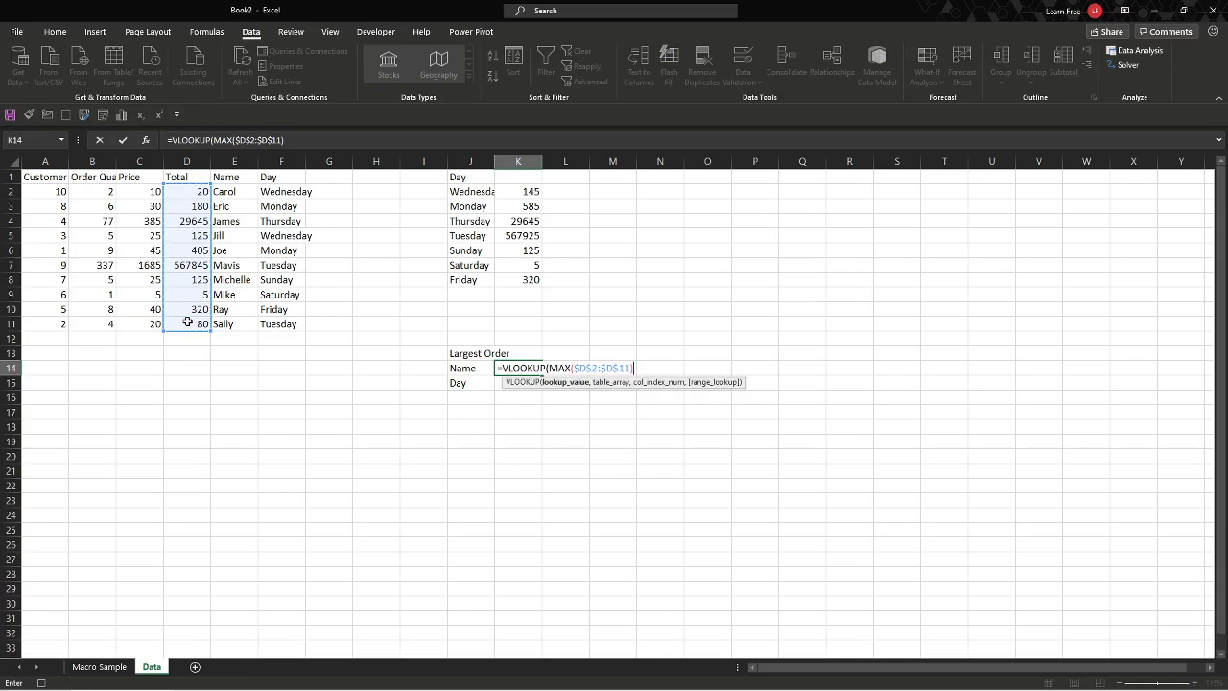
# Complete the VLOOKUP with table array $D$2:$F$11, column index 2 and exact match 0.
pyautogui.write(',')
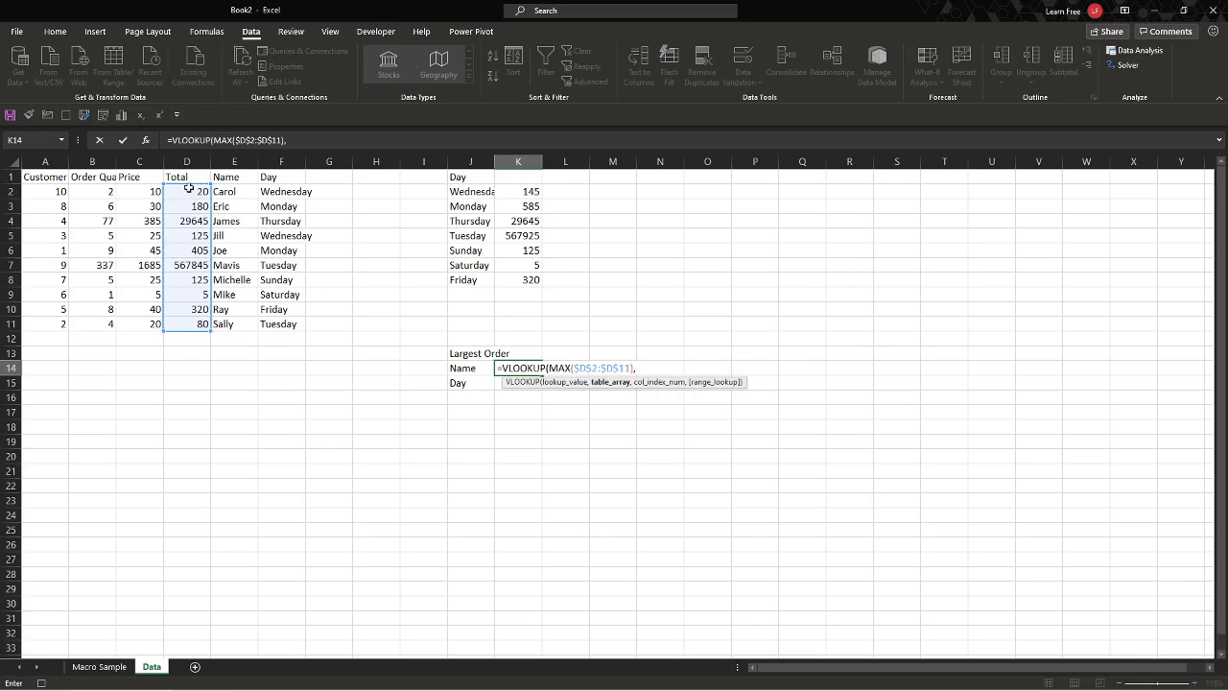
pyautogui.moveTo(181, 192); pyautogui.dragTo(275, 316)
pyautogui.press('F4')
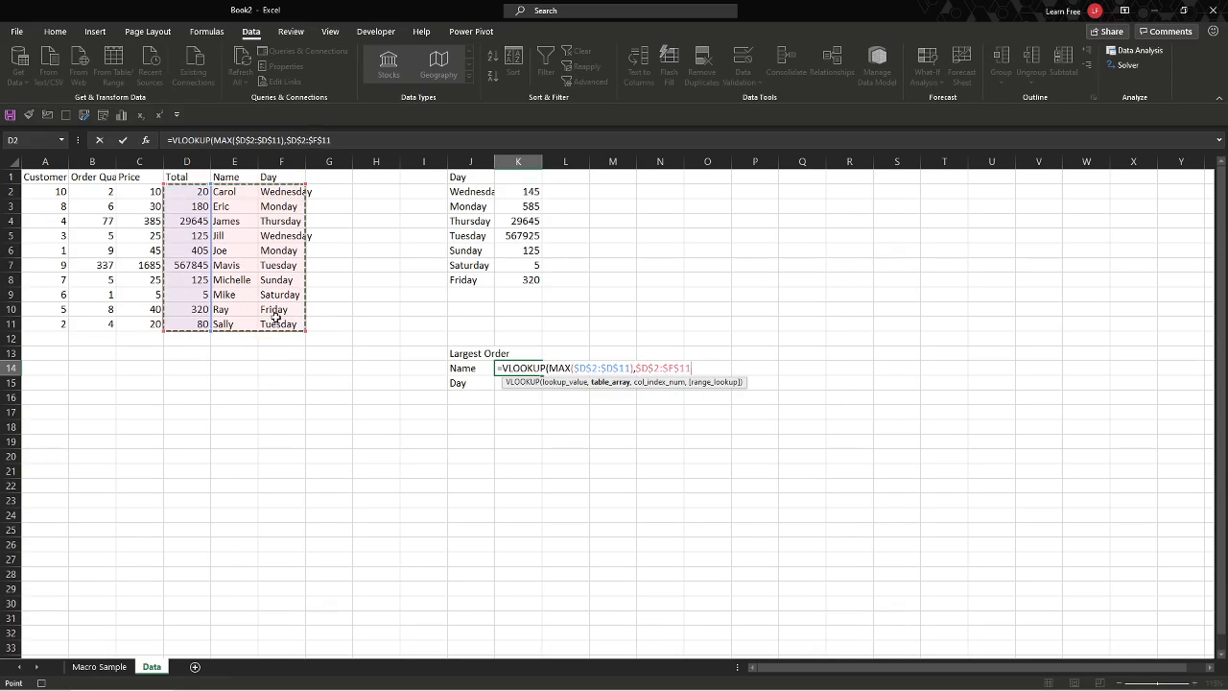
pyautogui.write(',2')
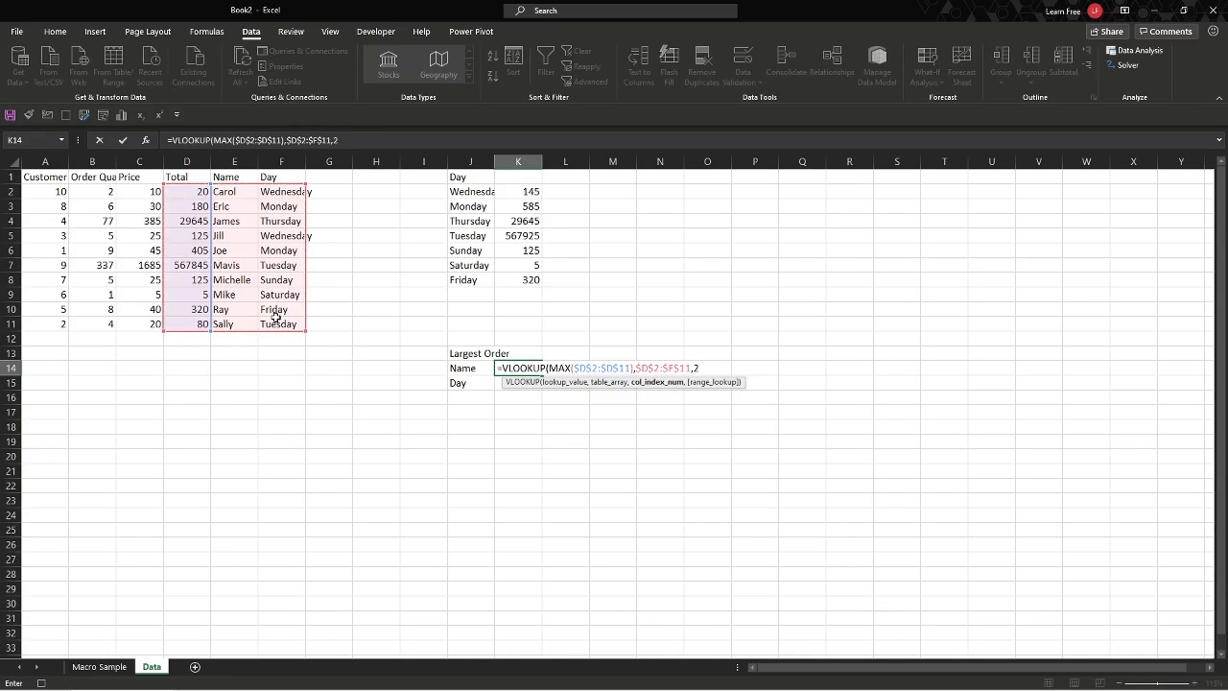
pyautogui.write(',0)')
pyautogui.press('Return')
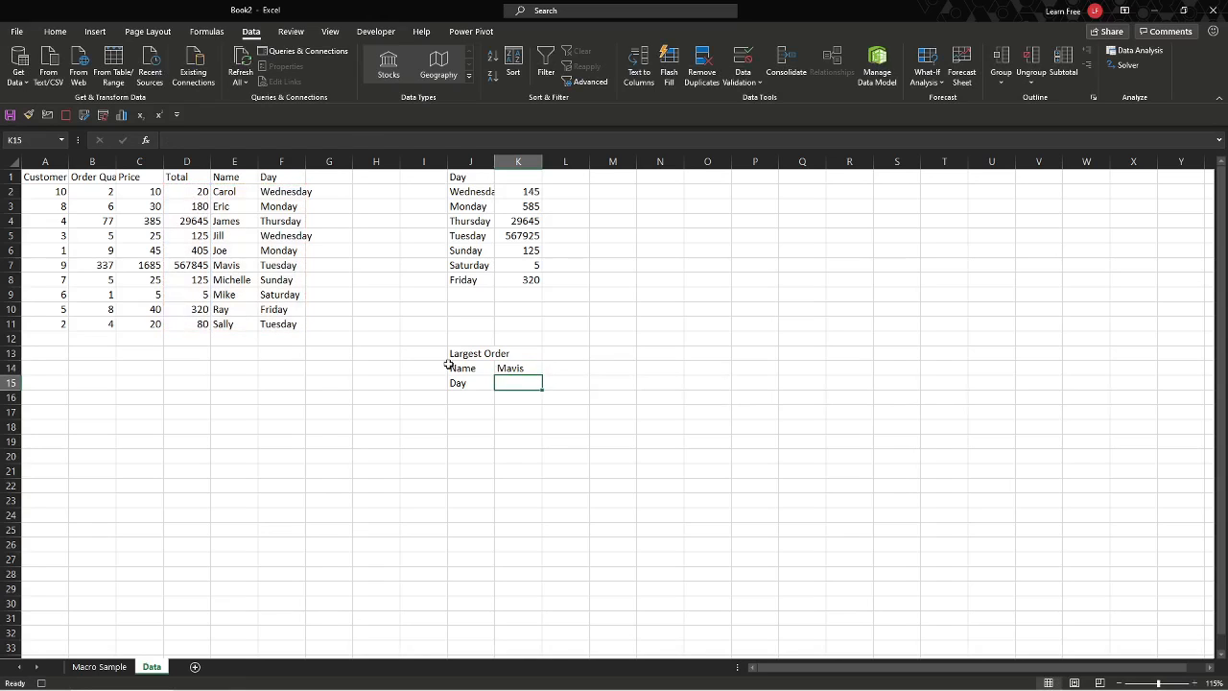
# Copy the K14 lookup formula into K15 beside Day and change its column index to 3.
pyautogui.click(513, 371)
pyautogui.hotkey('ctrl', 'c')
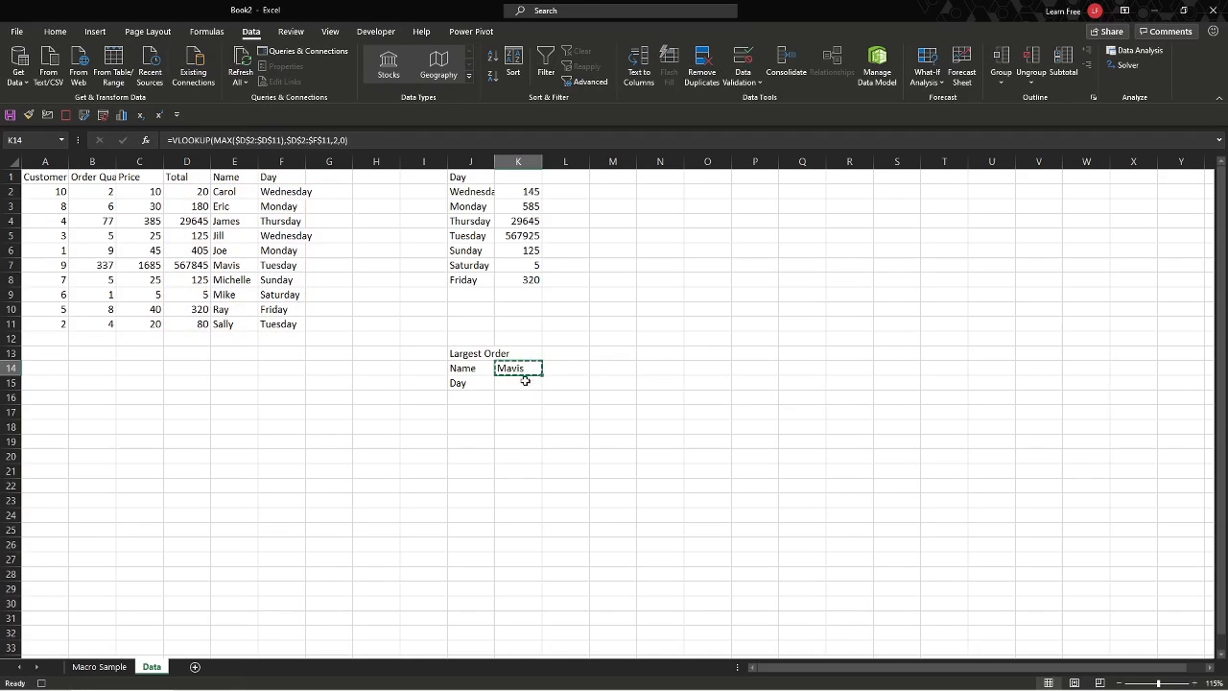
pyautogui.click(524, 379)
pyautogui.hotkey('ctrl', 'v')
pyautogui.doubleClick(524, 381)
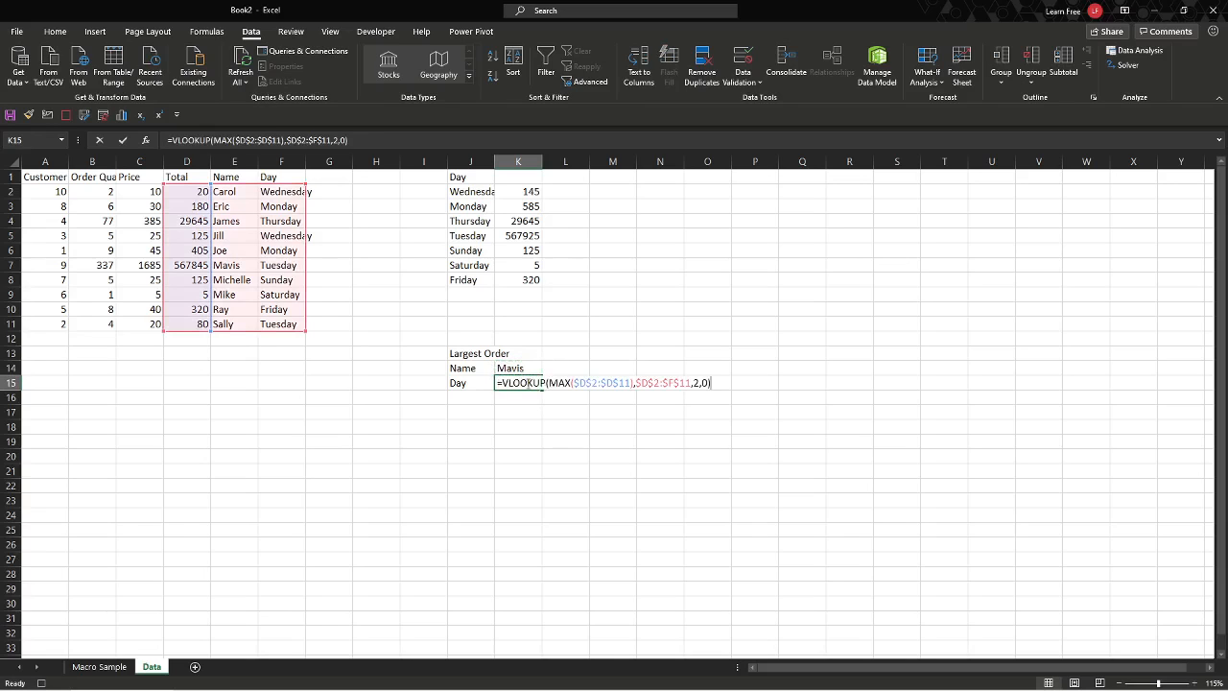
pyautogui.click(702, 384)
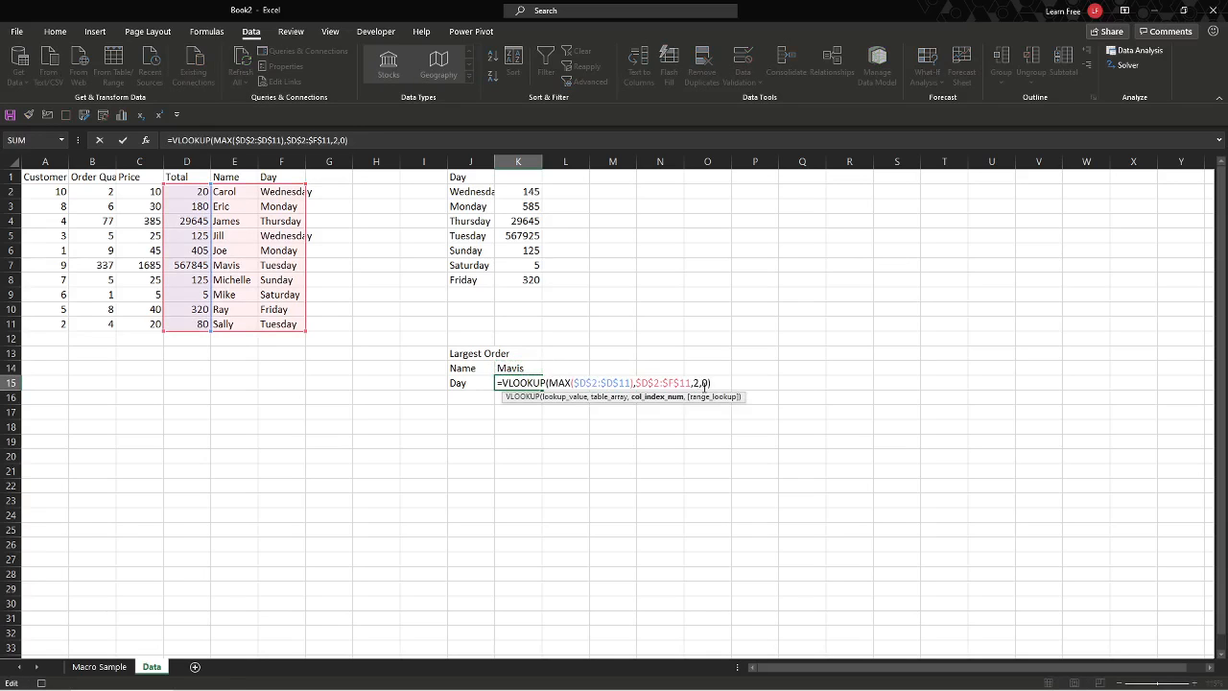
pyautogui.press('BackSpace')
pyautogui.write('3')
pyautogui.press('Return')
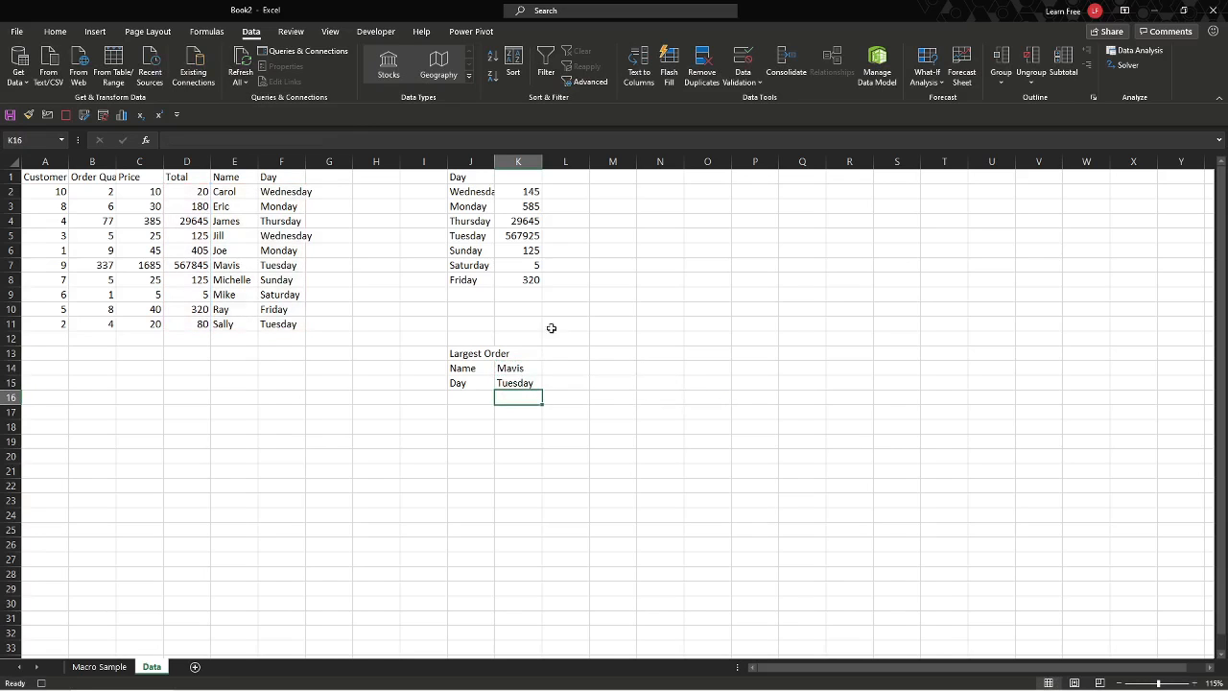
# Convert the order data in A1:F11 into a table with headers and autofit the widths of columns J and K.
pyautogui.click(255, 208)
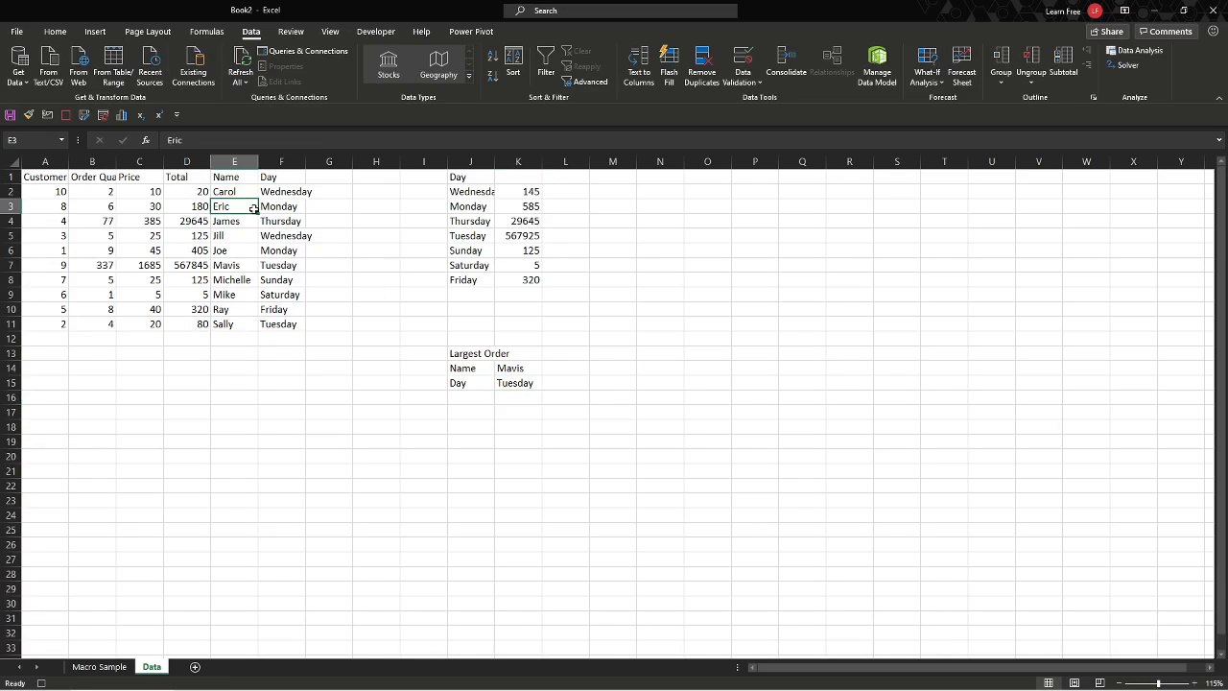
pyautogui.hotkey('ctrl', 't')
pyautogui.press('Return')
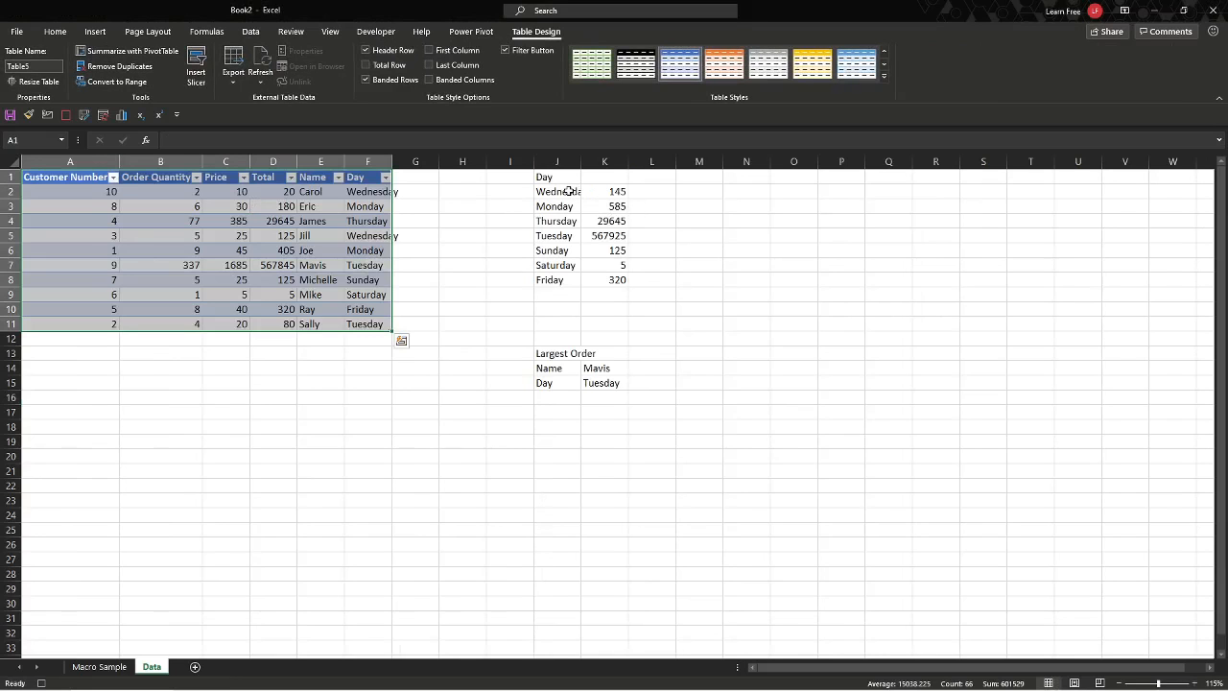
pyautogui.moveTo(556, 161); pyautogui.dragTo(629, 161)
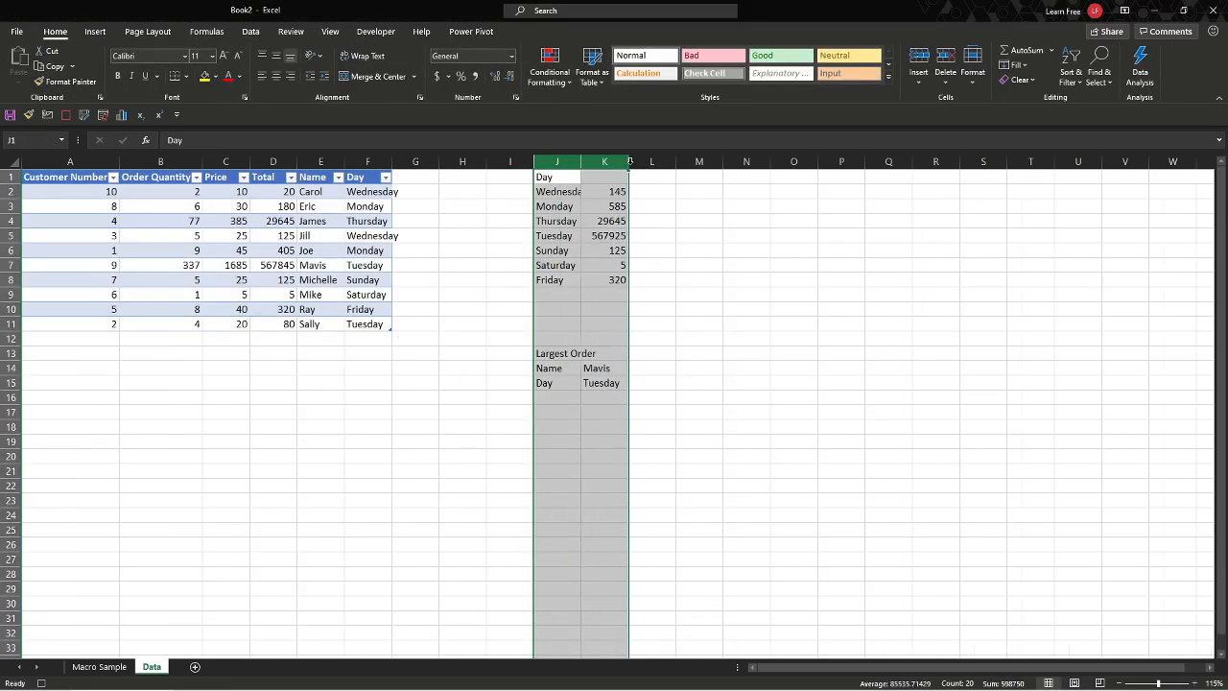
pyautogui.doubleClick(629, 162)
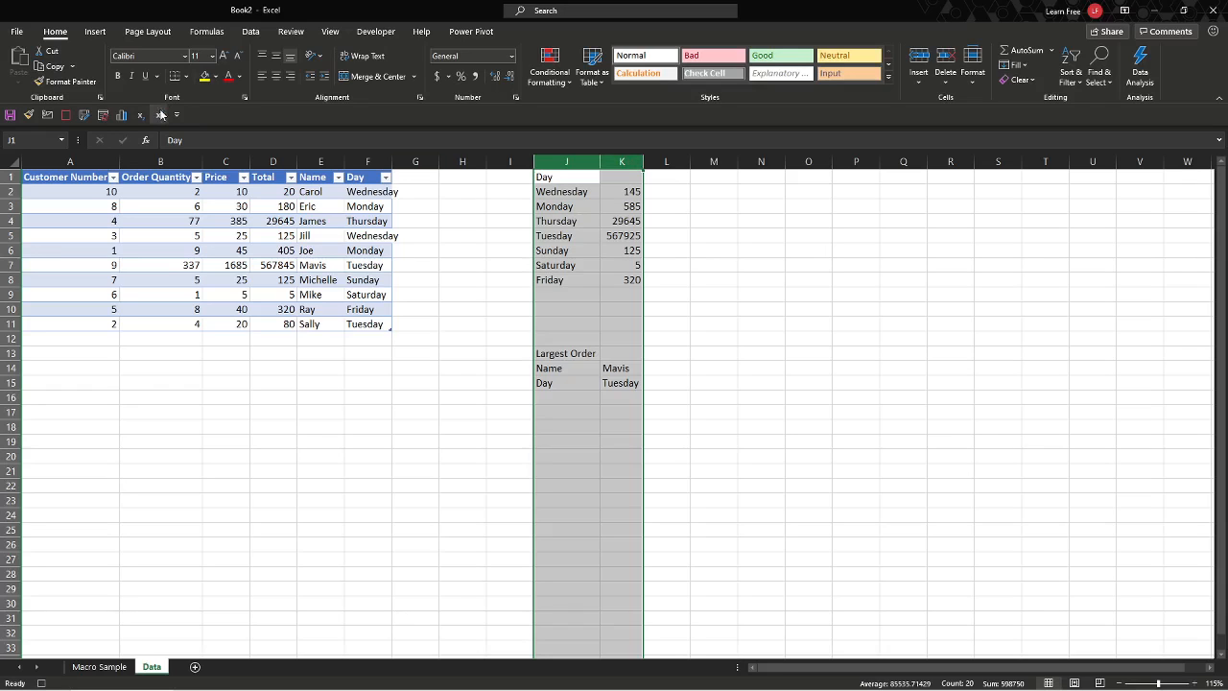
# Stop recording the macro and deselect columns J and K.
pyautogui.click(374, 33)
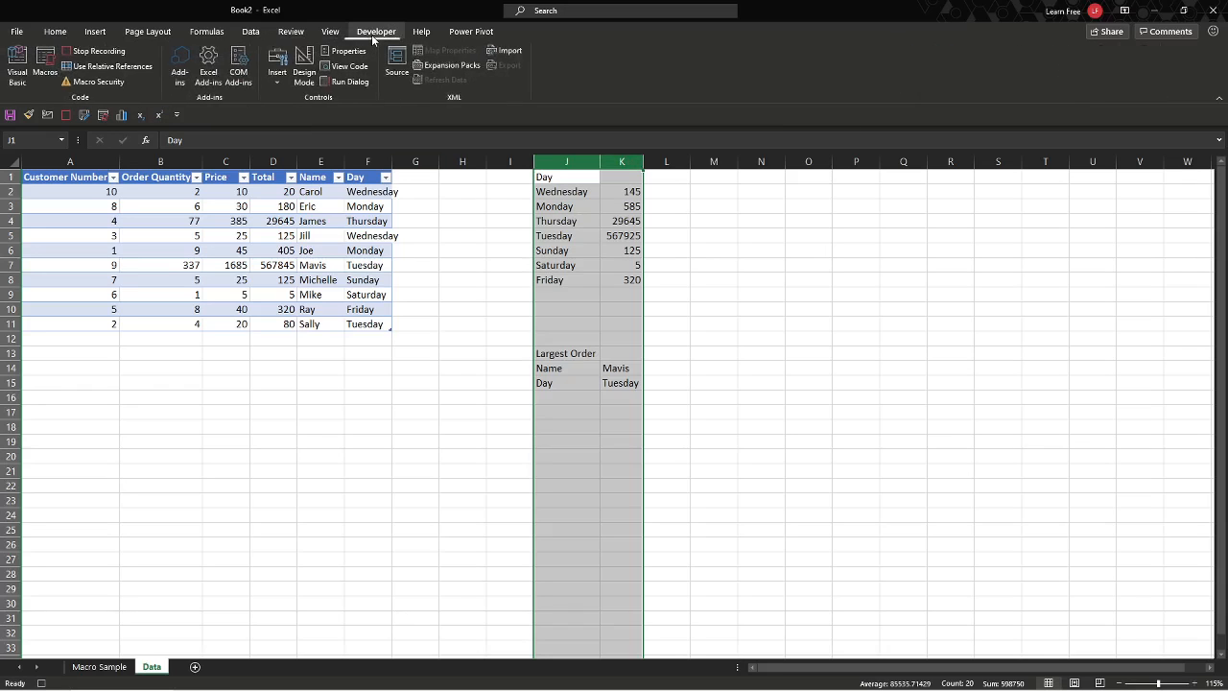
pyautogui.click(102, 53)
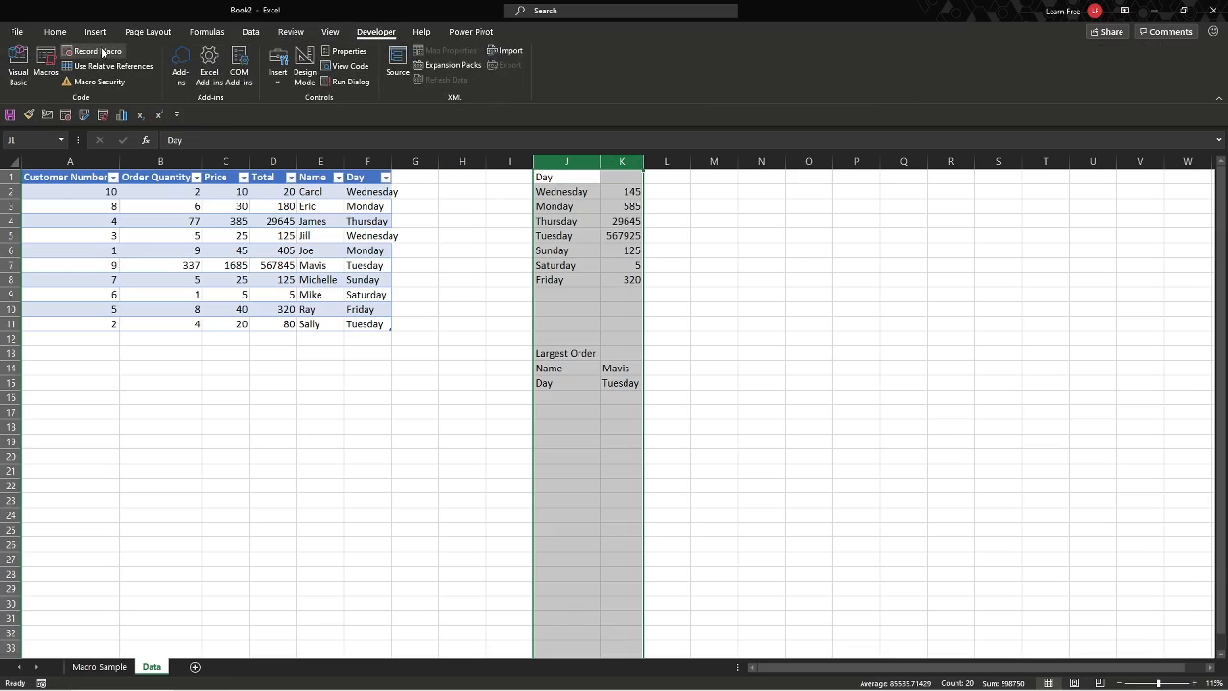
pyautogui.click(472, 274)
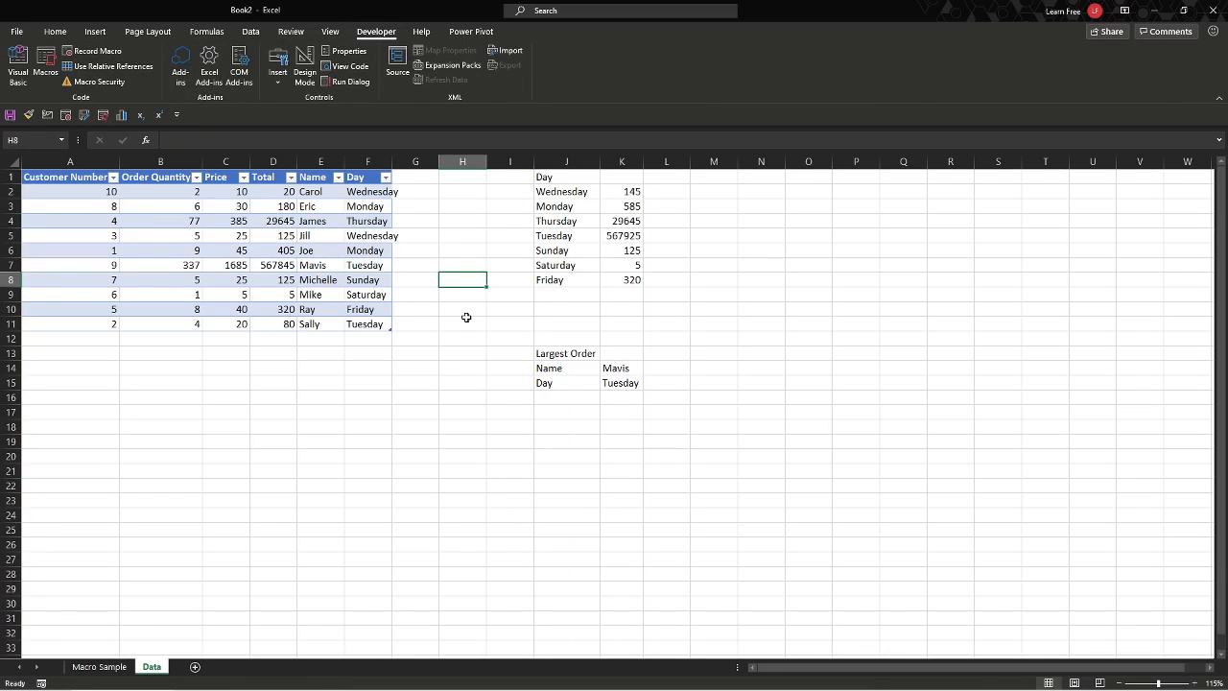
# Run the macro Macro_Report_1 on the Macro Sample sheet, starting from cell A1.
pyautogui.click(99, 666)
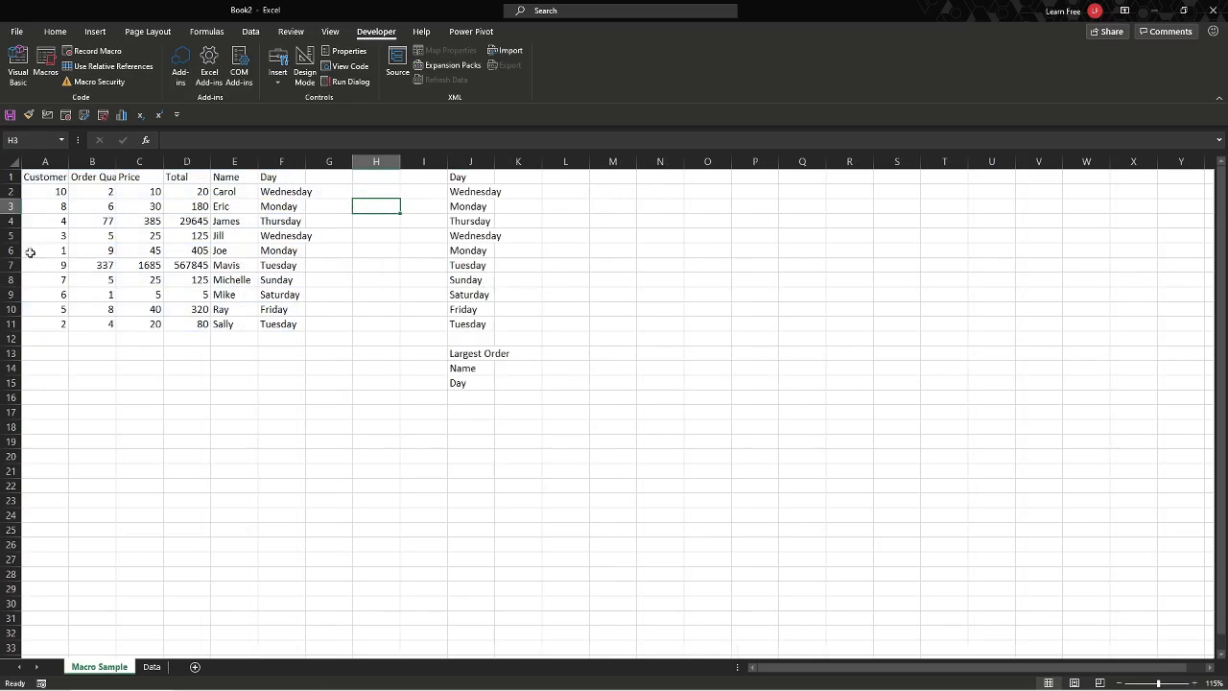
pyautogui.click(31, 177)
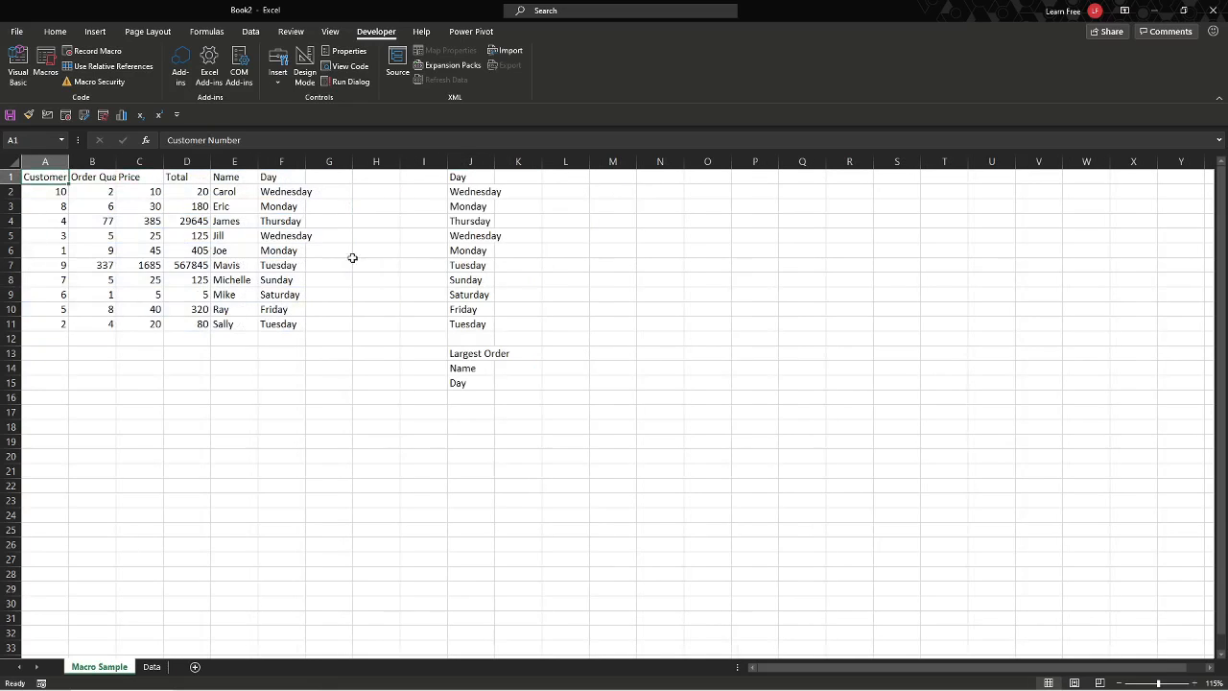
pyautogui.click(48, 74)
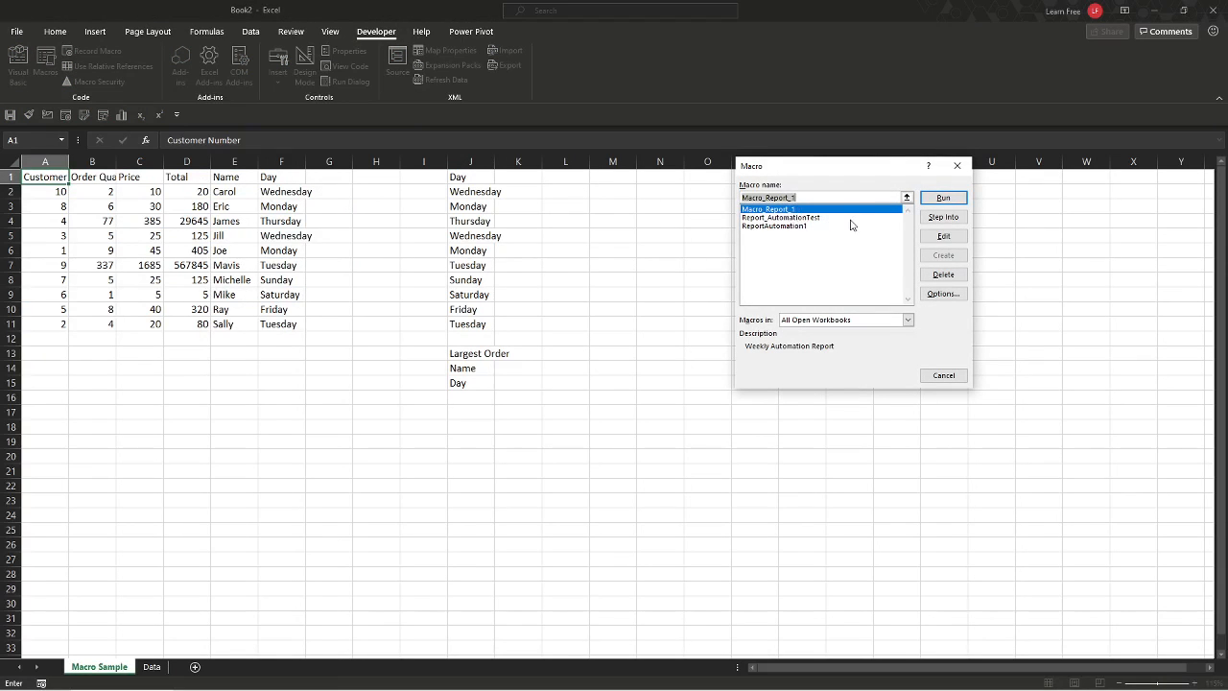
pyautogui.click(943, 197)
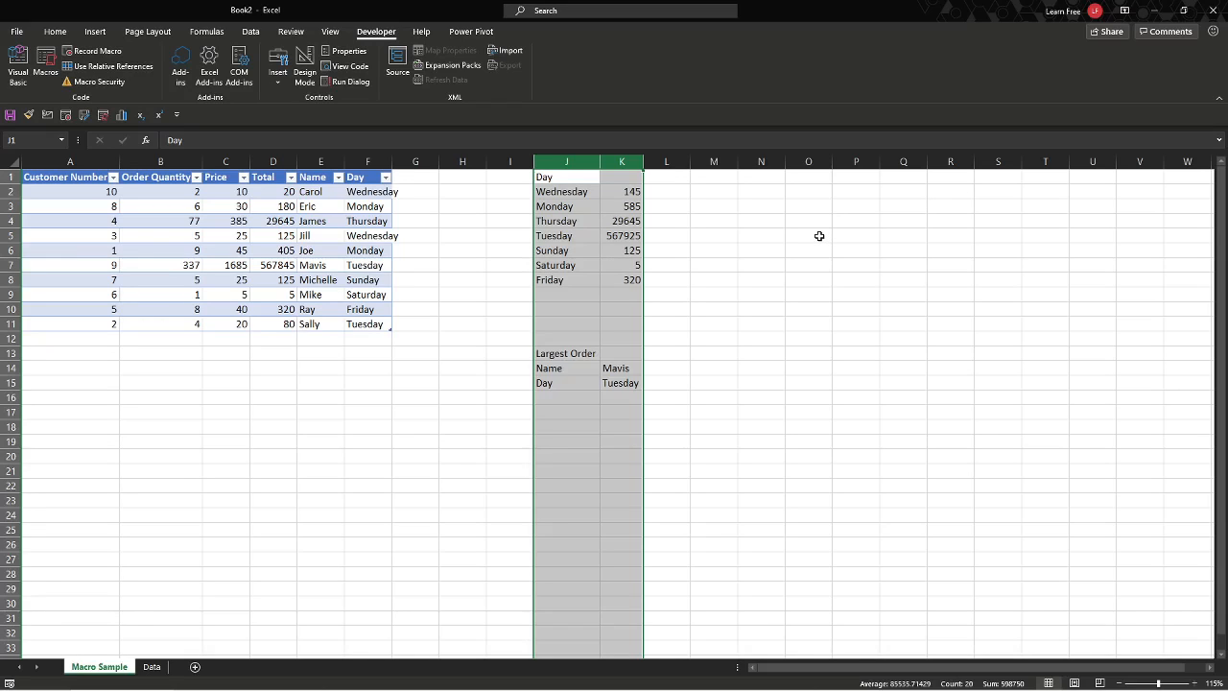
# Sort the Macro Sample table by Name from Z to A and by Day from A to Z.
pyautogui.click(591, 194)
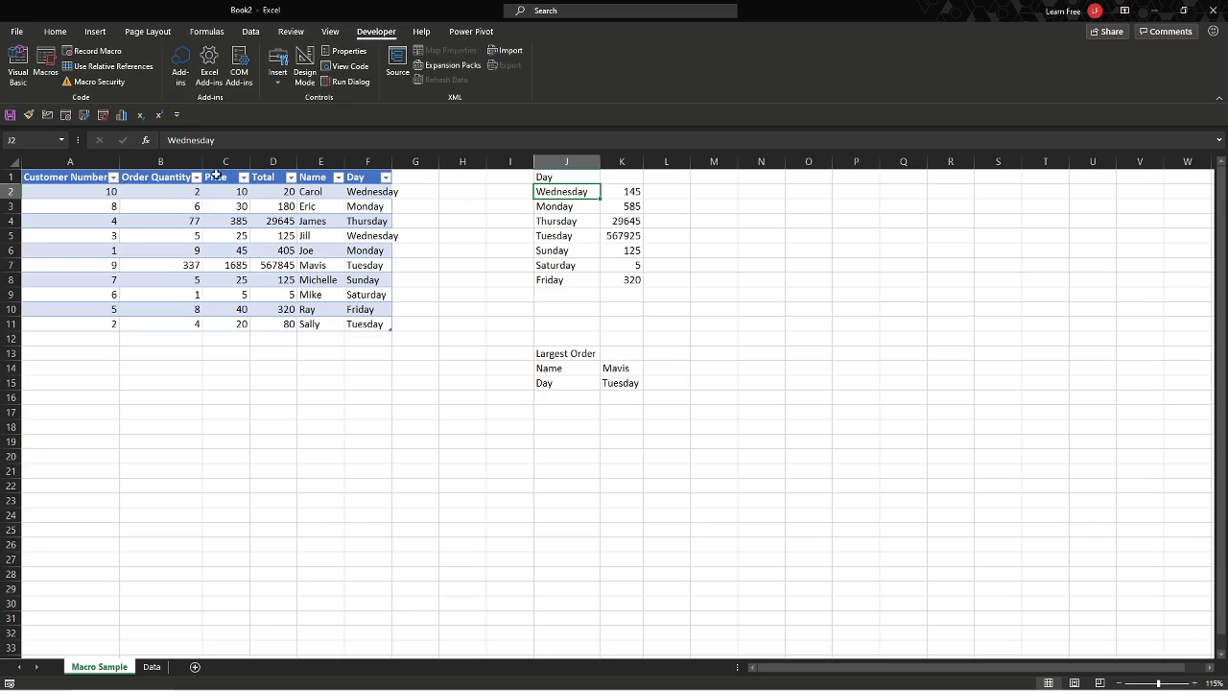
pyautogui.click(336, 182)
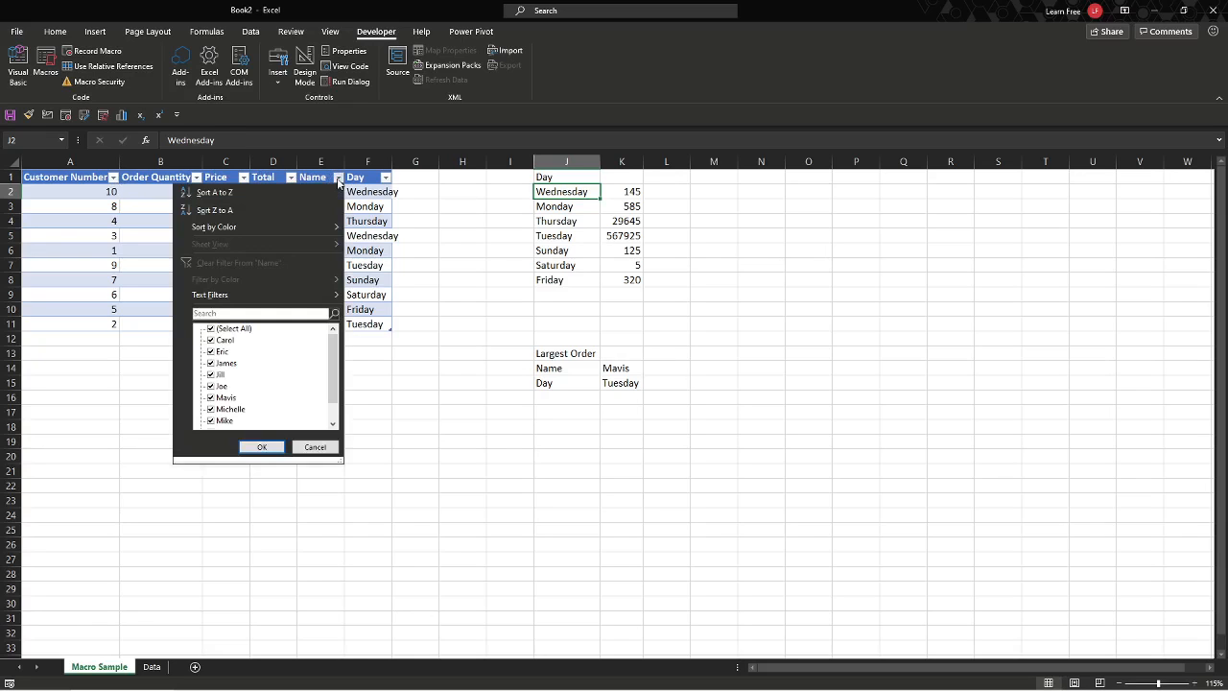
pyautogui.click(273, 206)
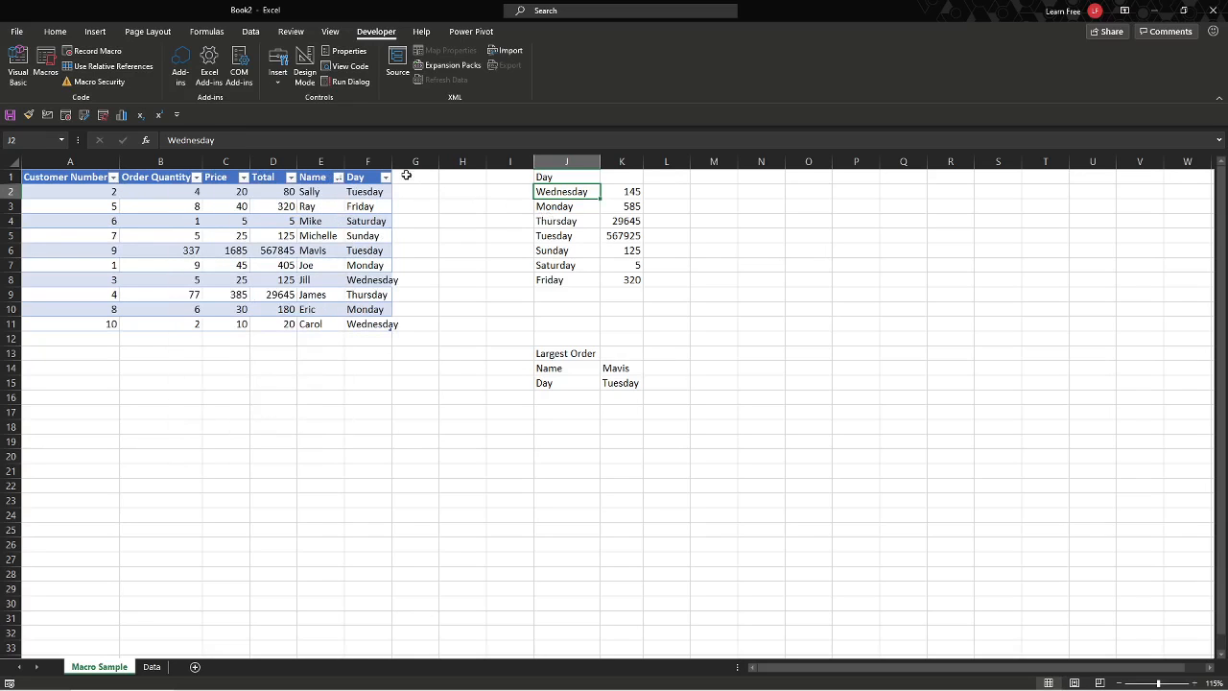
pyautogui.click(384, 179)
pyautogui.click(261, 191)
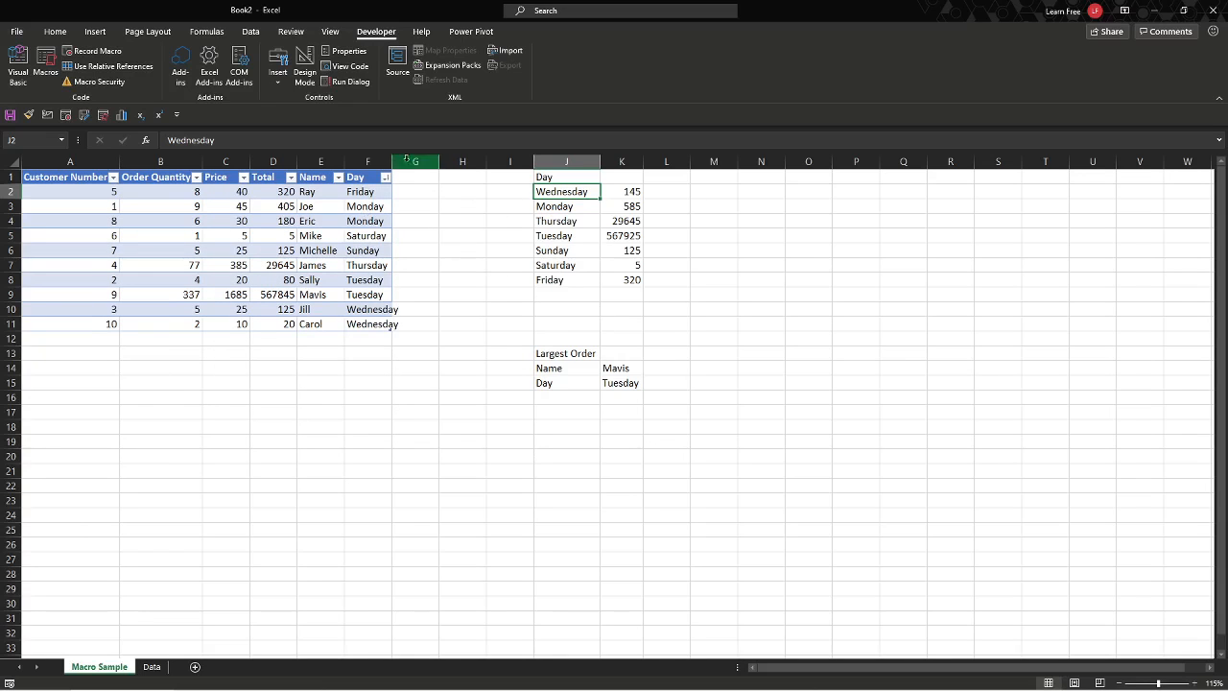
# Autofit the width of all columns on the Macro Sample sheet.
pyautogui.click(13, 163)
pyautogui.doubleClick(120, 170)
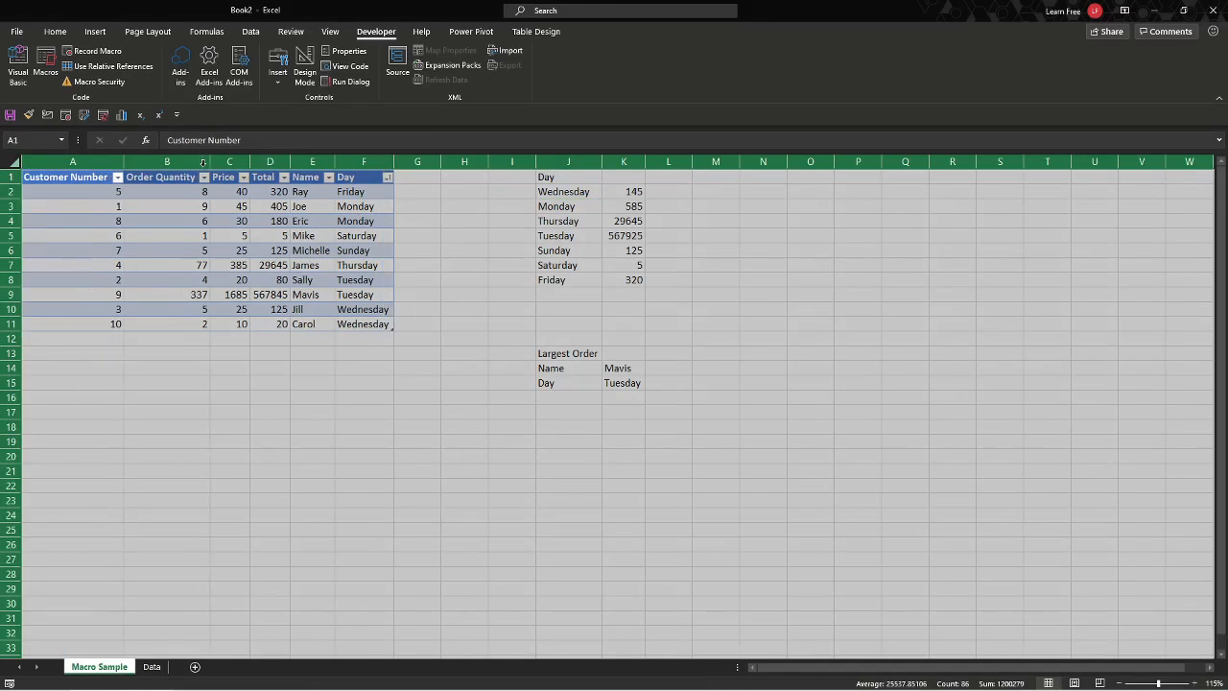
pyautogui.click(505, 222)
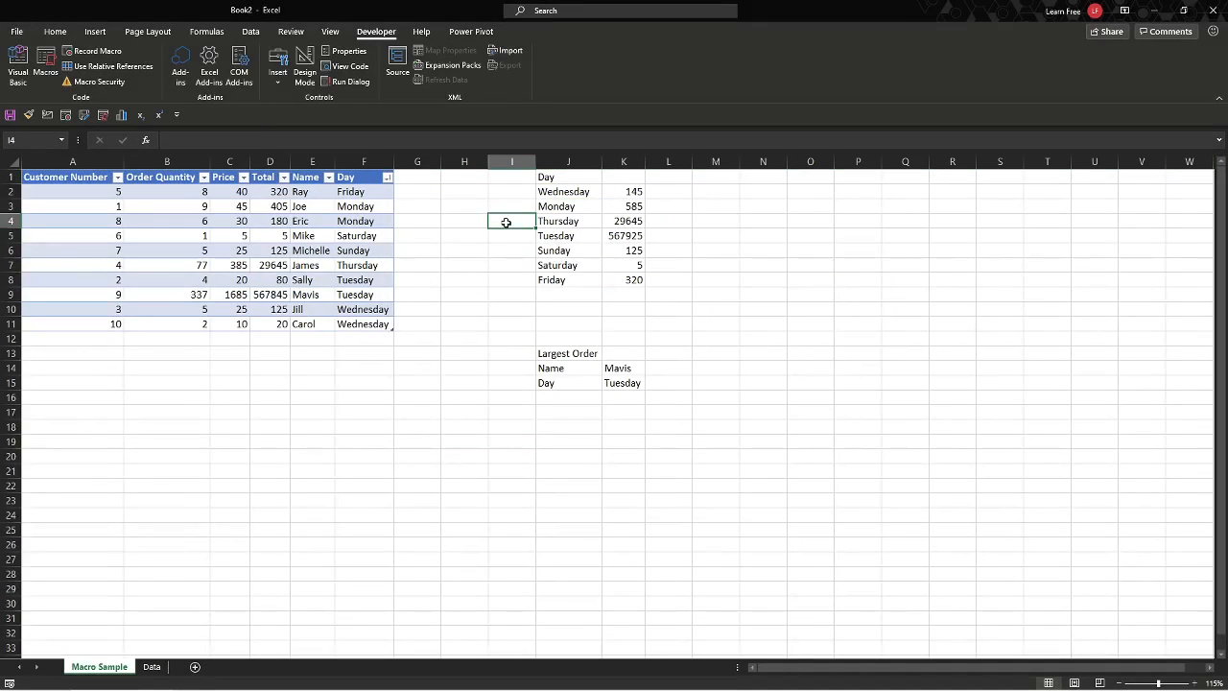